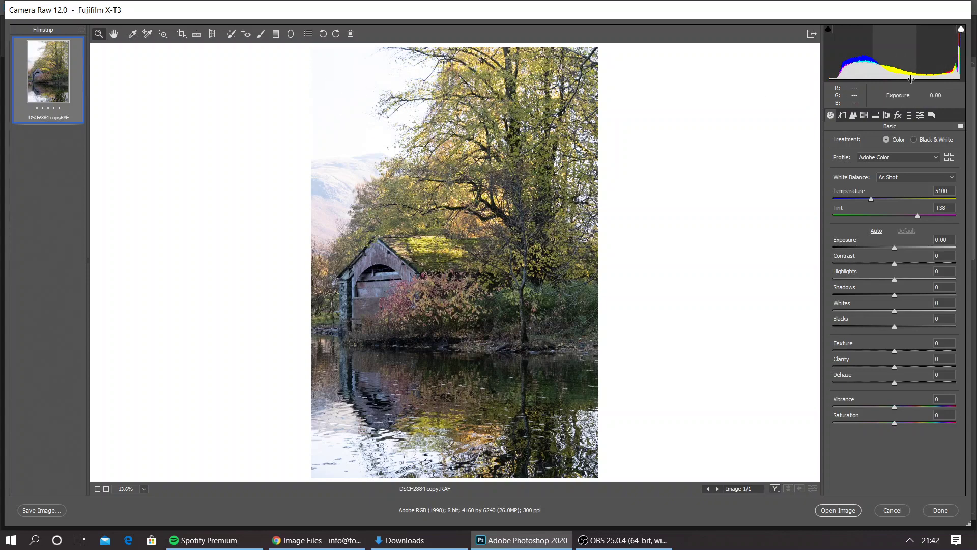
- Enable lens profile corrections for the photo and lower its Highlights to -79
left_click(887, 115)
left_click(855, 171)
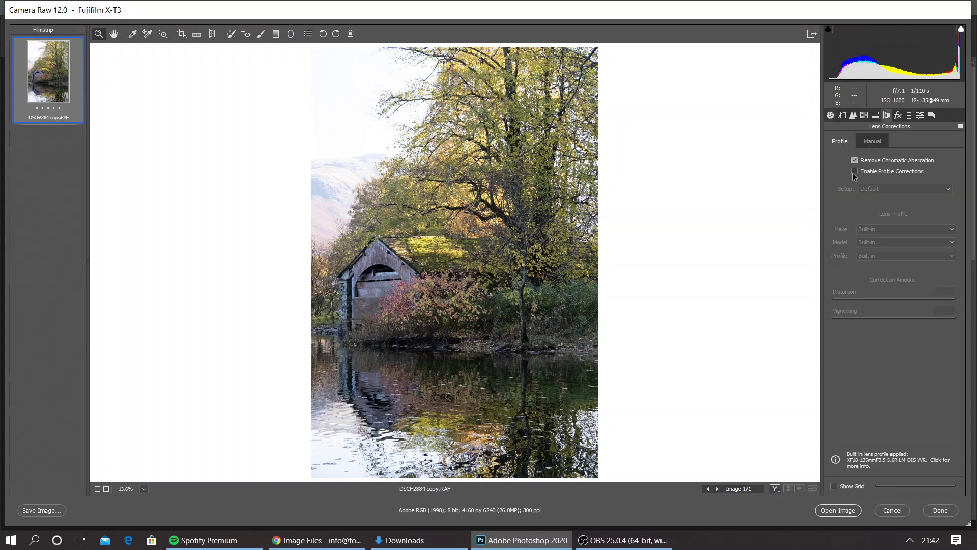
left_click(831, 115)
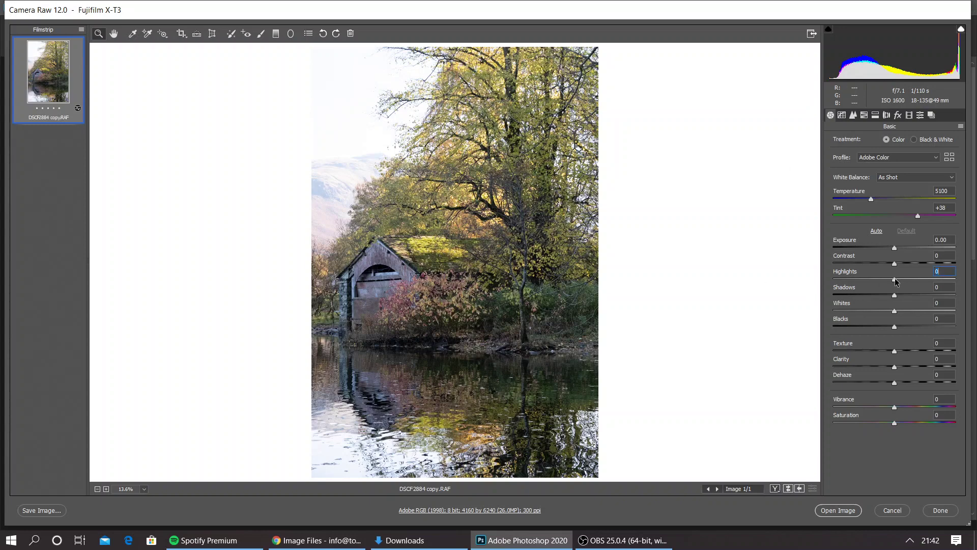
left_click_drag(896, 281, 848, 283)
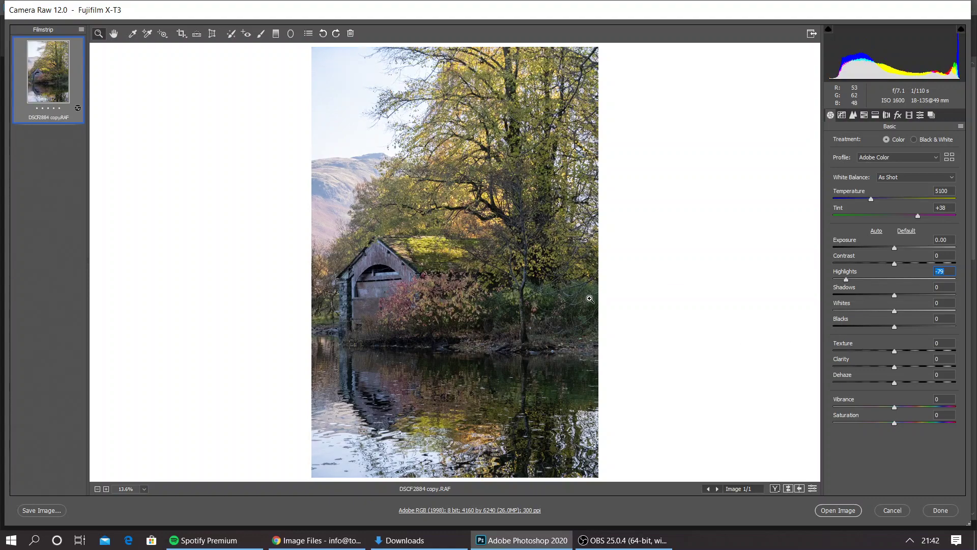
- Examine the boathouse details up close and return to a view of the whole photo
left_click(404, 306)
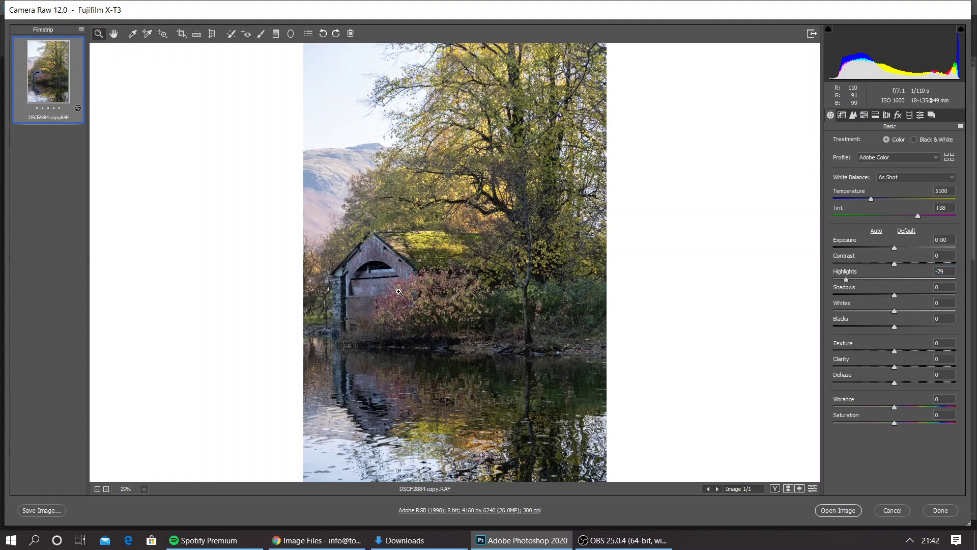
left_click(347, 245)
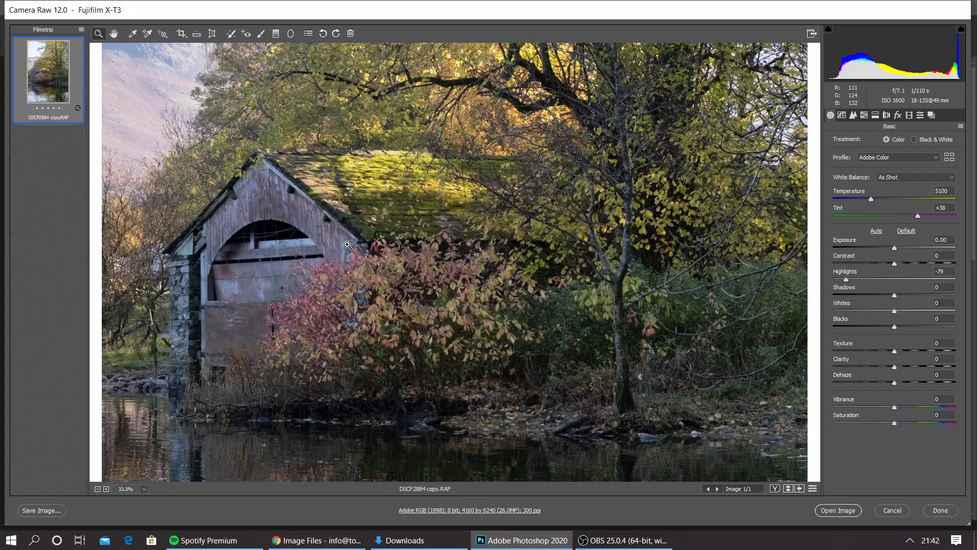
left_click(340, 269)
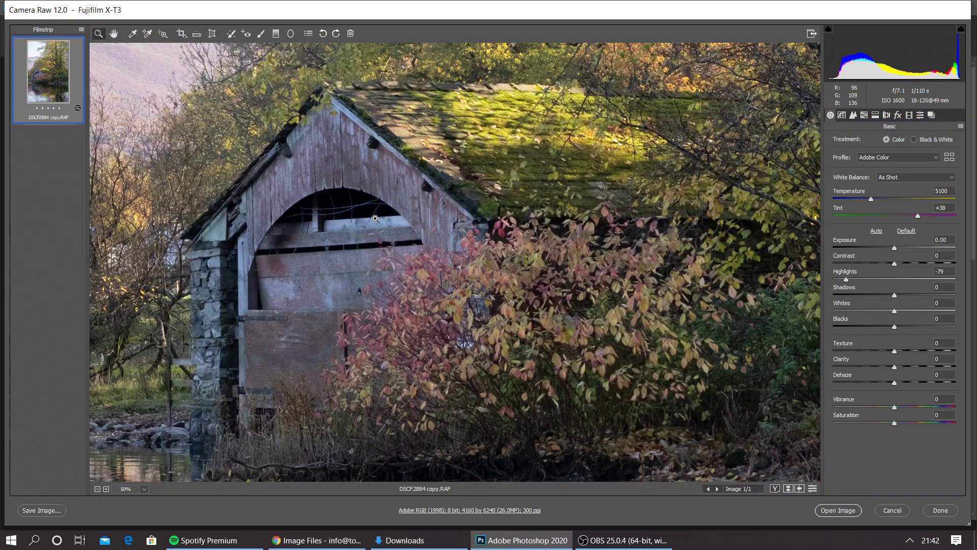
left_click_drag(504, 183, 311, 342)
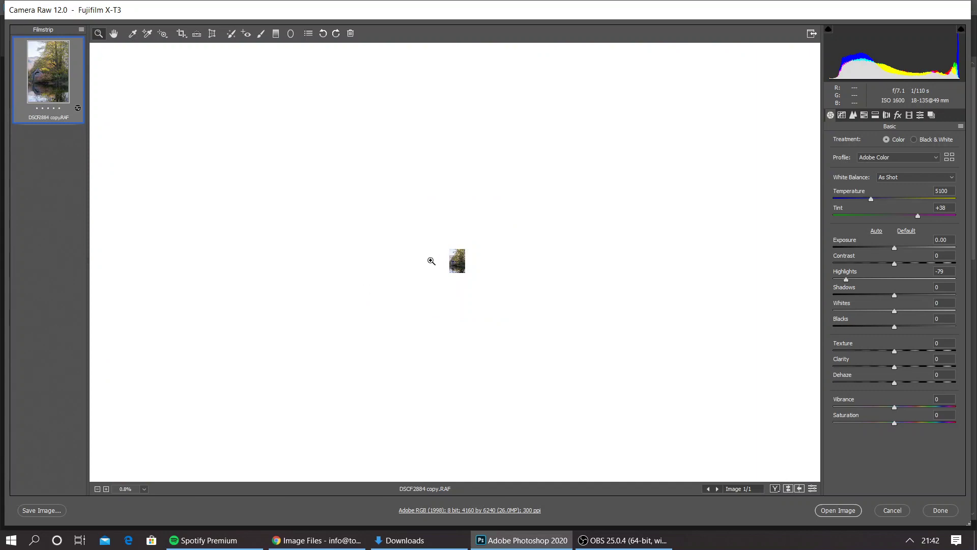
left_click(144, 489)
left_click(148, 461)
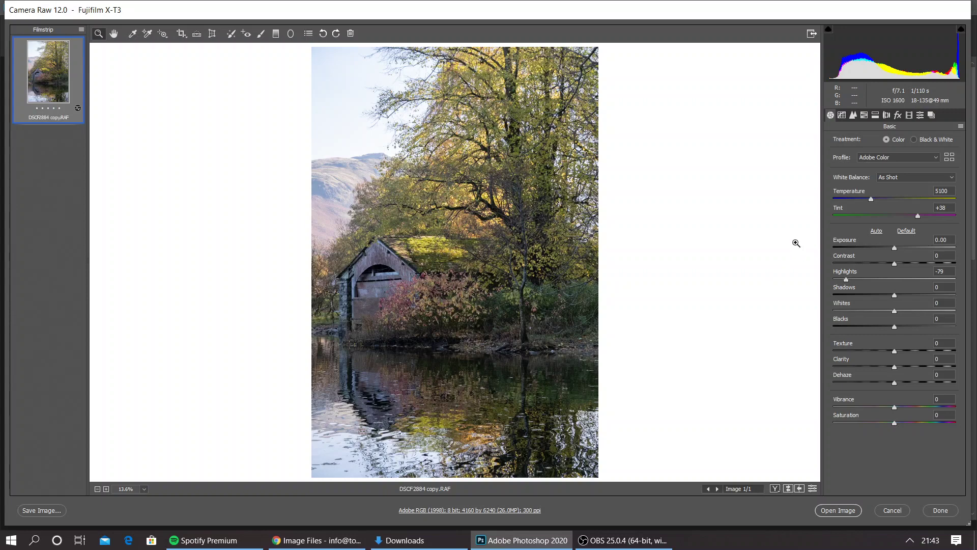
- Shape the RGB point curve by lifting the black point, adding a midtone point at 102/111 and a shadow point at 30/34
left_click(842, 115)
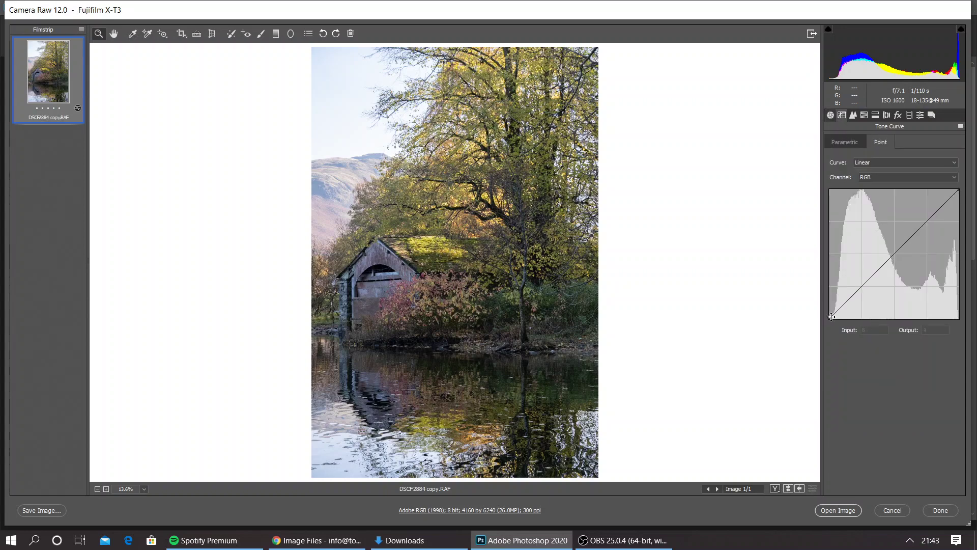
left_click(830, 319)
left_click_drag(829, 319, 844, 300)
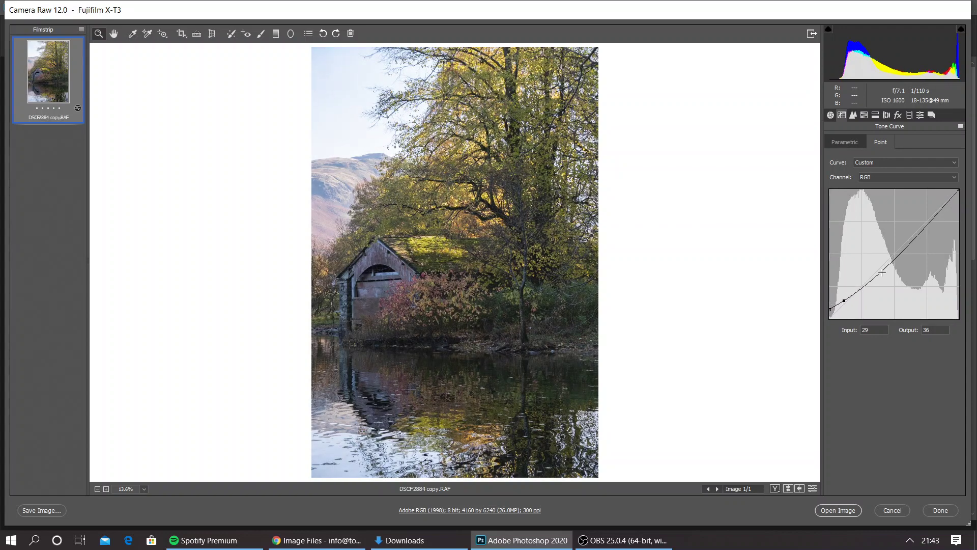
left_click_drag(883, 266, 880, 261)
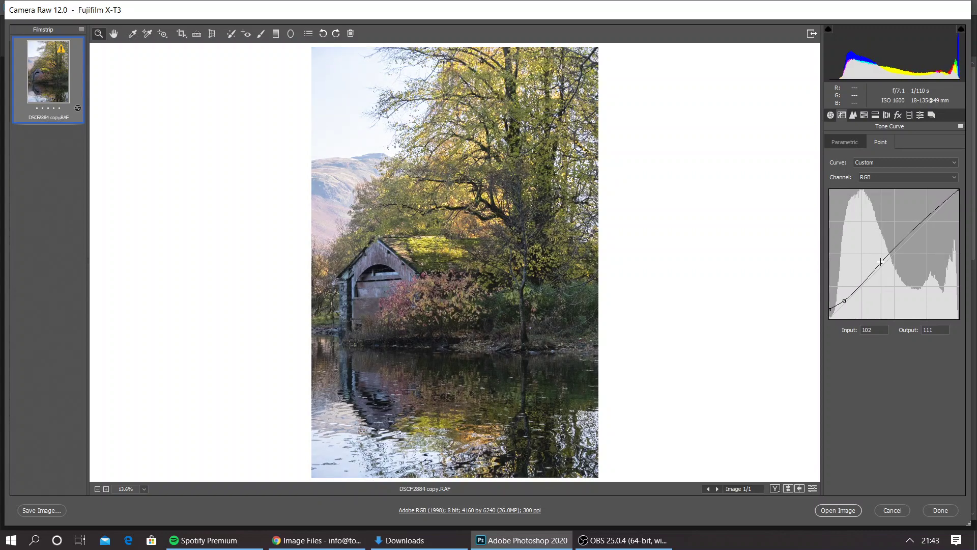
left_click(845, 300)
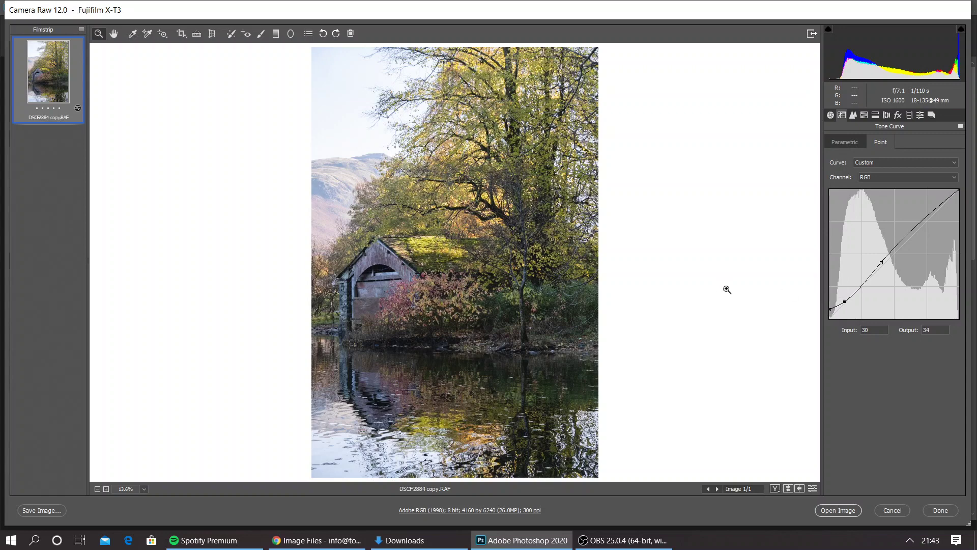
- Refine the RGB curve with its shadow point at 24/30, midtone point at 100/106 and an added highlight point at 176/182
left_click(829, 310)
left_click_drag(845, 301, 842, 304)
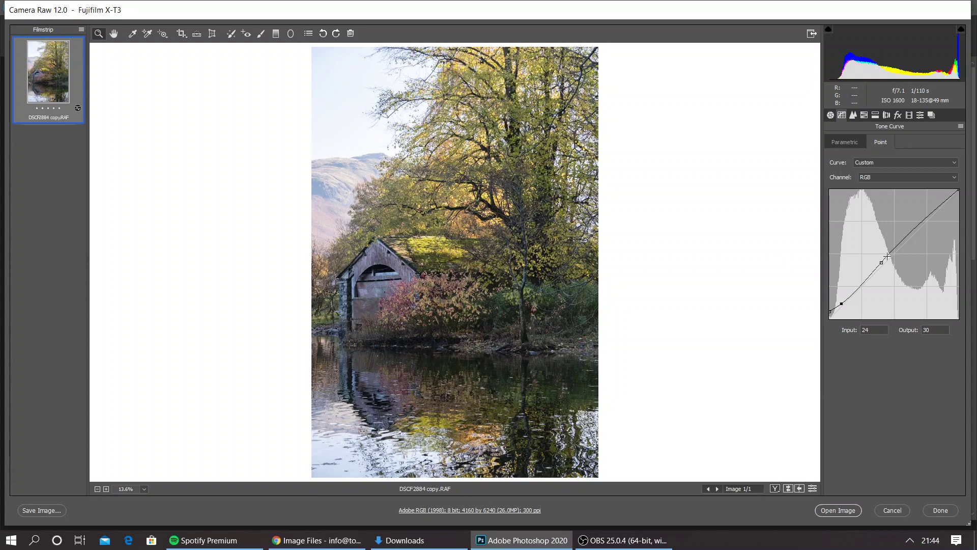
left_click(917, 224)
left_click_drag(916, 224, 918, 226)
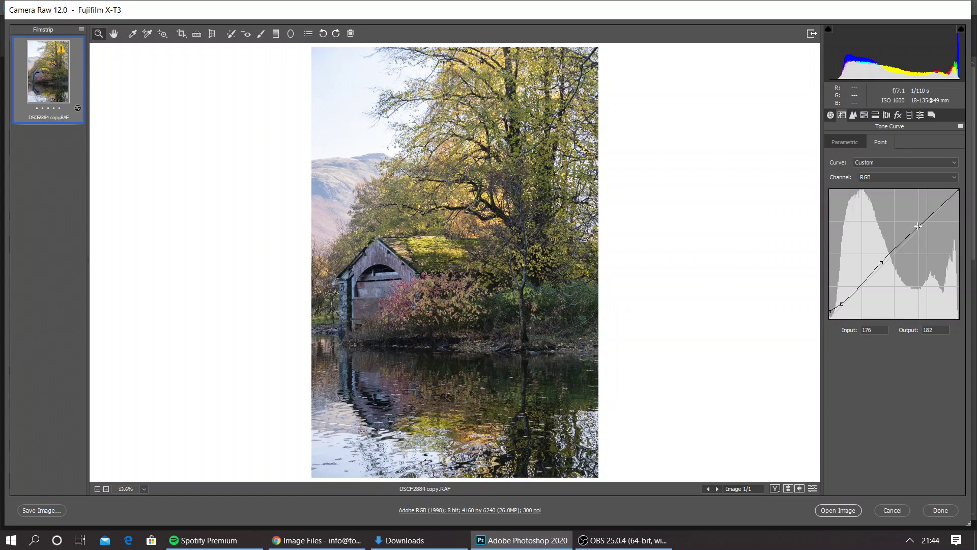
left_click(881, 265)
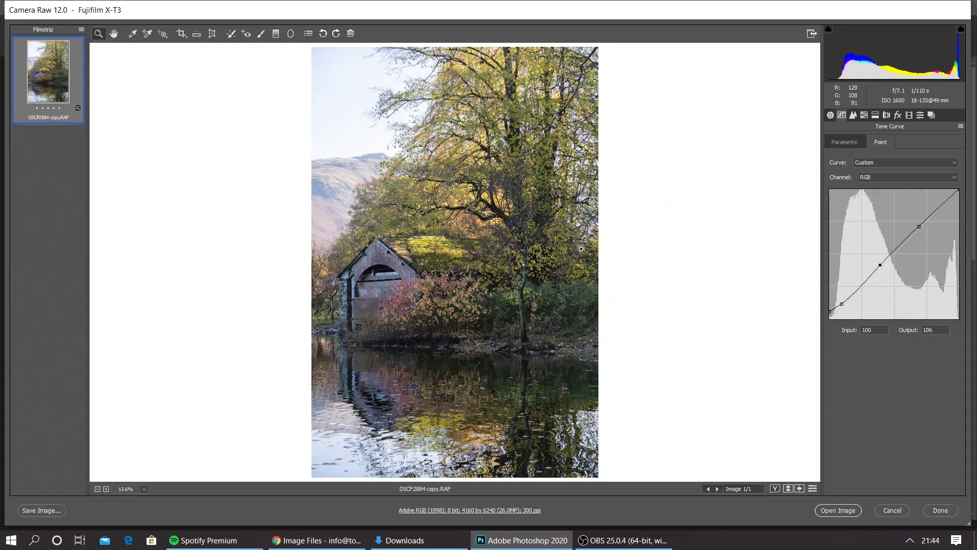
- Lower the HSL luminance of Blues to -18 and Aquas to -8, and try small luminance shifts on Yellows
left_click(831, 115)
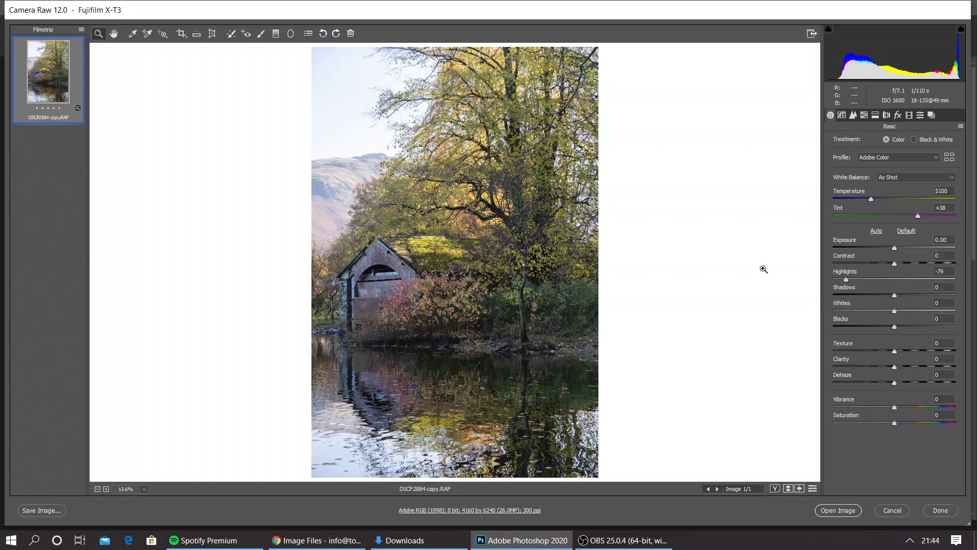
left_click(865, 115)
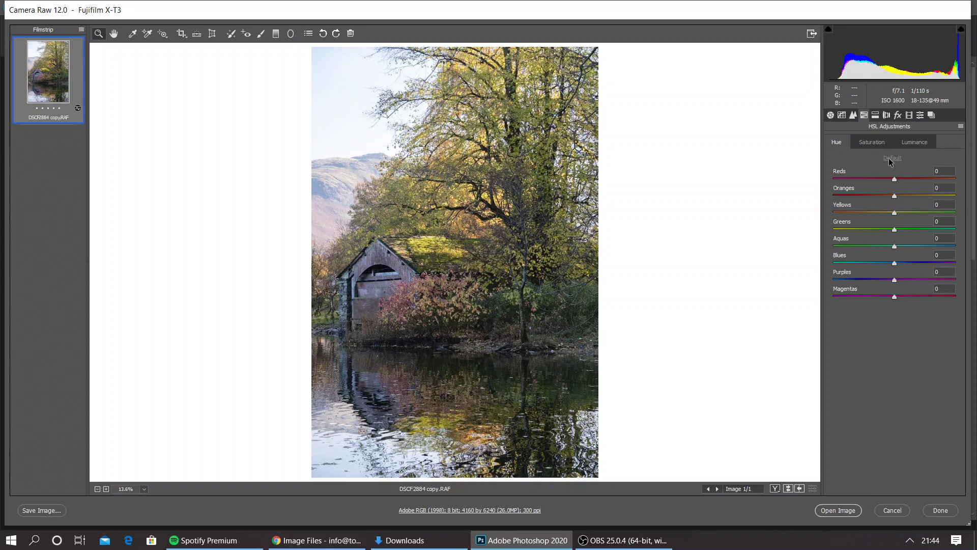
left_click(910, 143)
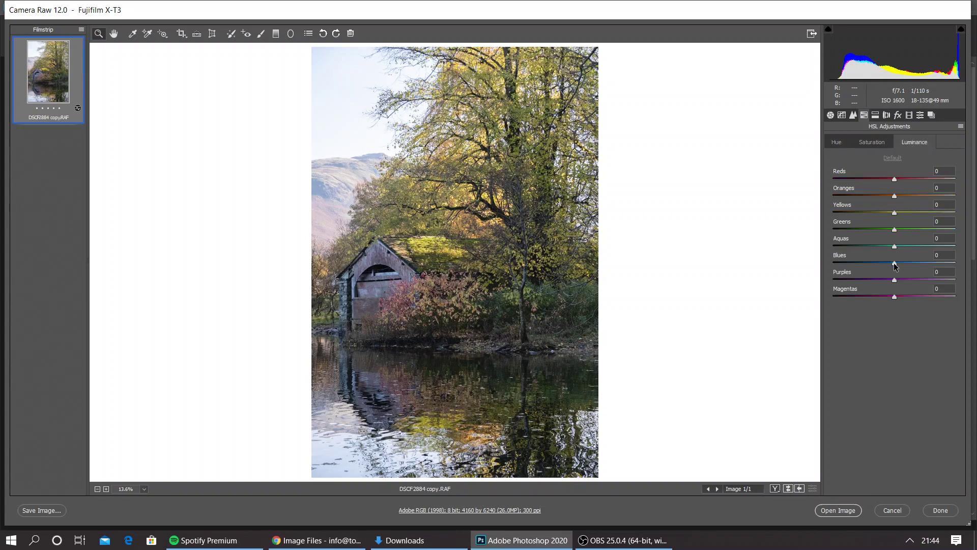
mouse_move(895, 264)
left_mouse_down()
mouse_move(883, 265)
mouse_move(890, 248)
left_mouse_up()
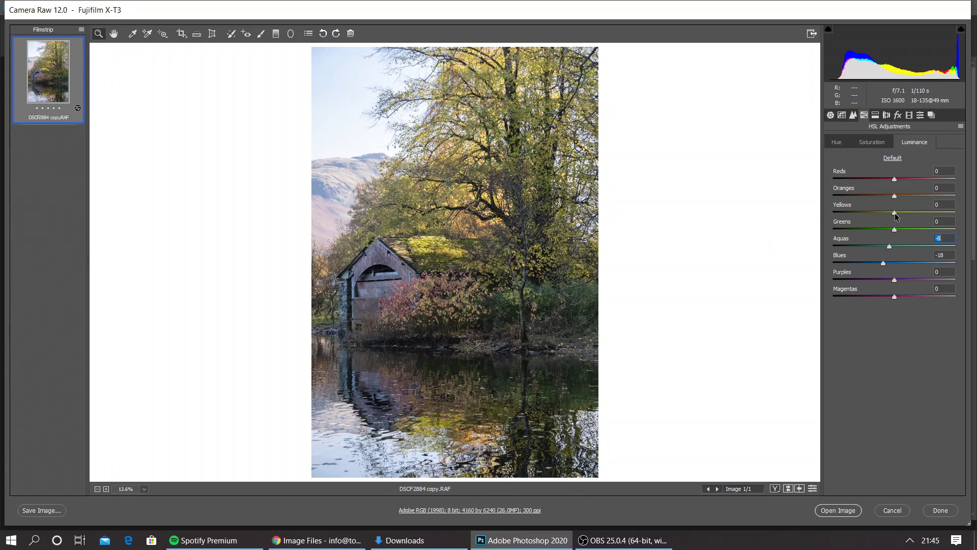
mouse_move(895, 213)
left_mouse_down()
mouse_move(905, 231)
mouse_move(896, 232)
mouse_move(909, 229)
mouse_move(901, 229)
left_mouse_up()
left_click(900, 213)
mouse_move(901, 216)
left_mouse_down()
mouse_move(887, 200)
mouse_move(907, 210)
mouse_move(894, 210)
left_mouse_up()
- Set the HSL hue of Greens to -10 and Yellows to +3, and adjust the Oranges hue slightly
left_click(836, 144)
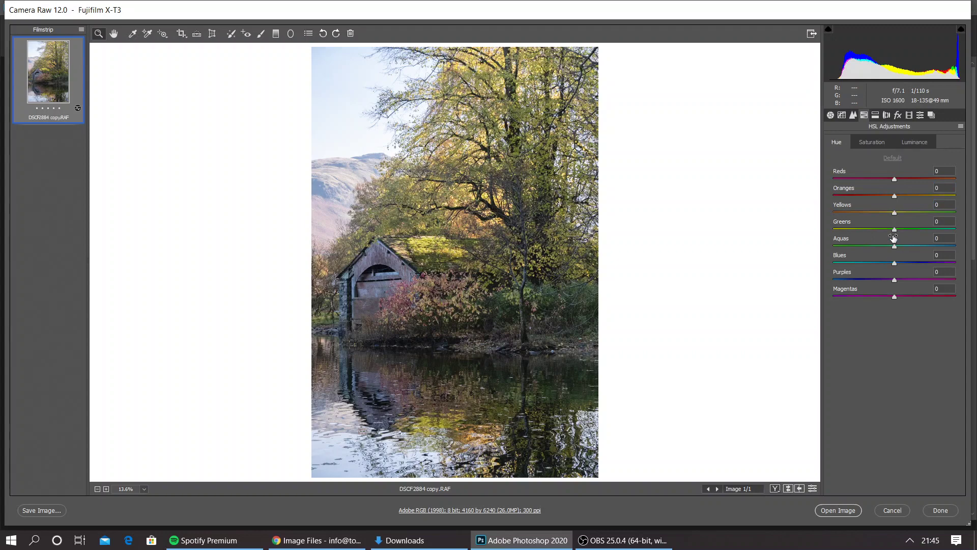
left_click_drag(896, 230, 976, 244)
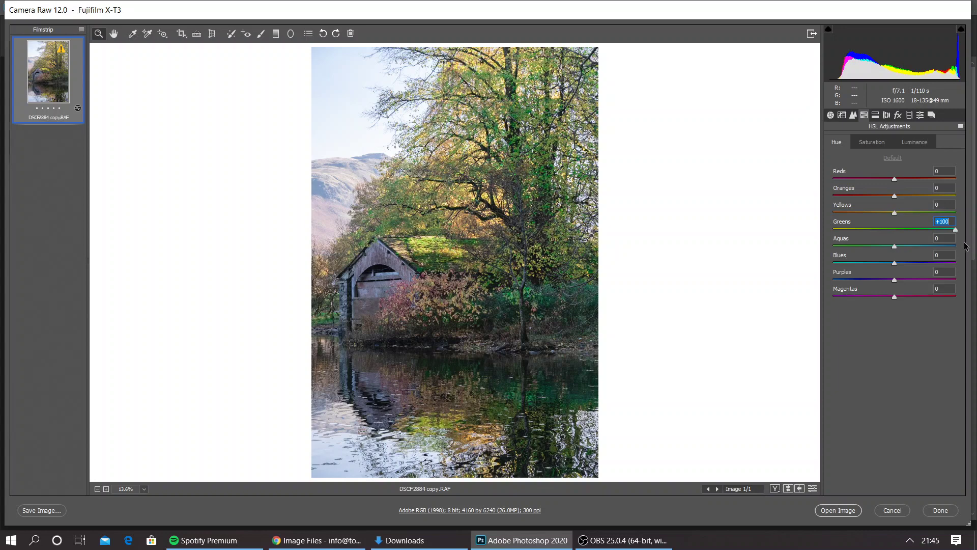
left_click_drag(966, 246, 897, 216)
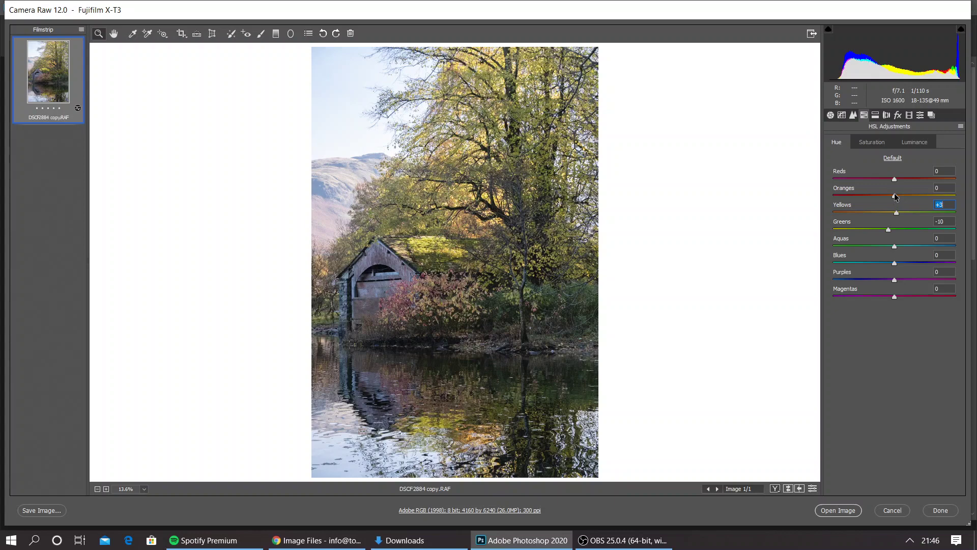
mouse_move(896, 197)
left_mouse_down()
mouse_move(888, 200)
mouse_move(906, 202)
mouse_move(883, 204)
mouse_move(904, 205)
mouse_move(891, 205)
left_mouse_up()
- Set Texture to +4, Clarity to -2 and Vibrance to +9 in the basic adjustments, testing Dehaze as well
left_click(830, 115)
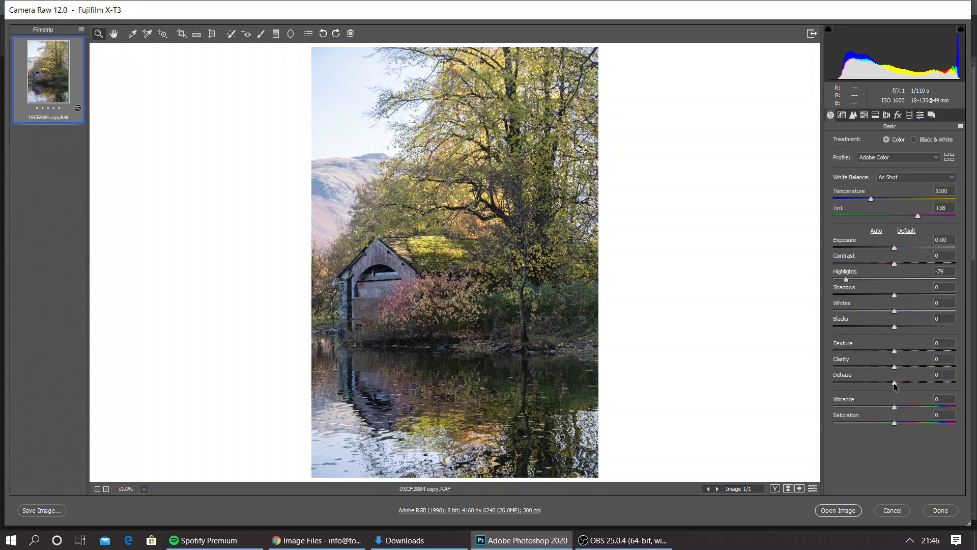
left_click_drag(894, 382, 895, 372)
mouse_move(895, 367)
left_mouse_down()
mouse_move(940, 365)
mouse_move(892, 371)
left_mouse_up()
left_click(897, 350)
left_click_drag(894, 407, 898, 407)
key("Up")
- Warm the white balance to a temperature of 5600 with a slight tint adjustment, and open the photo in Photoshop
left_click_drag(872, 199, 878, 201)
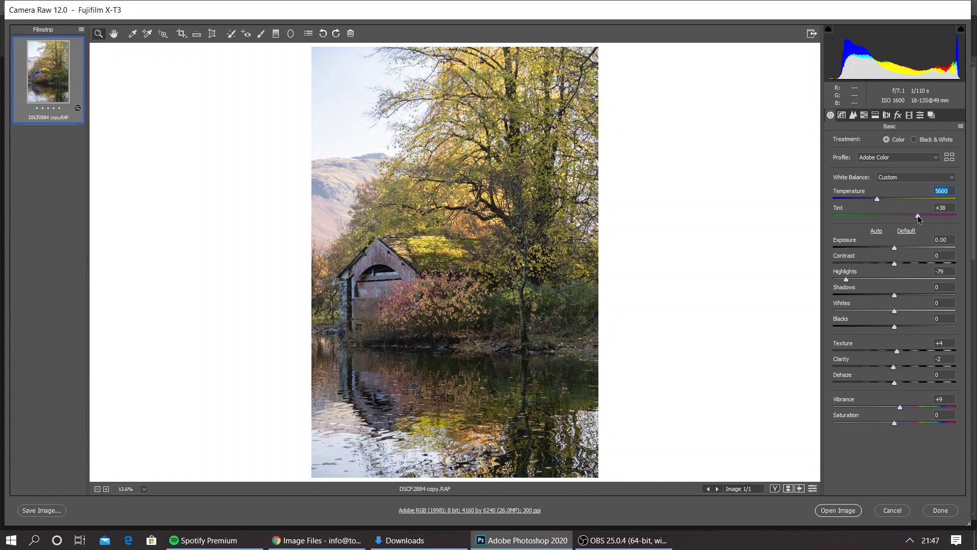
left_click_drag(918, 215, 917, 216)
left_click(849, 511)
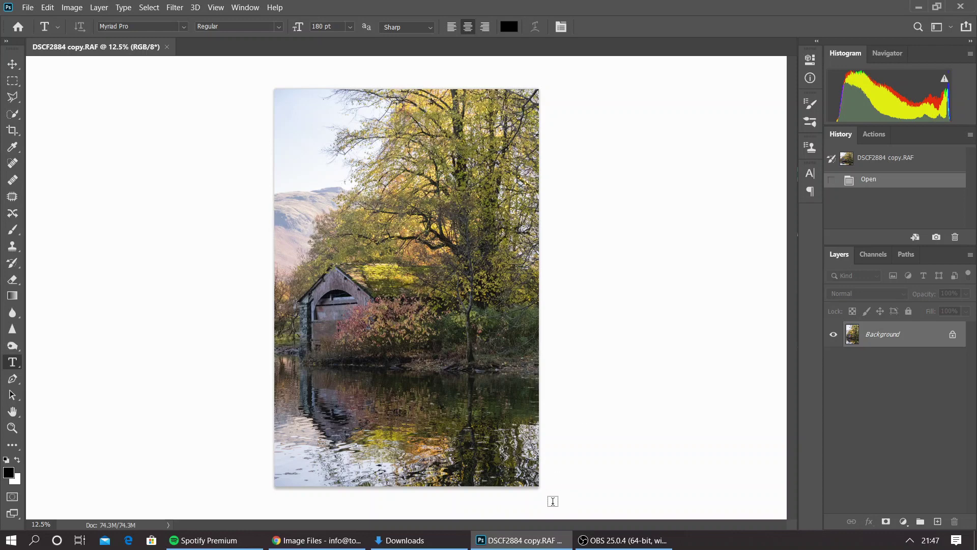
- Select the Brush tool and examine the water reflections, boathouse, trees and sky up close
left_click(13, 229)
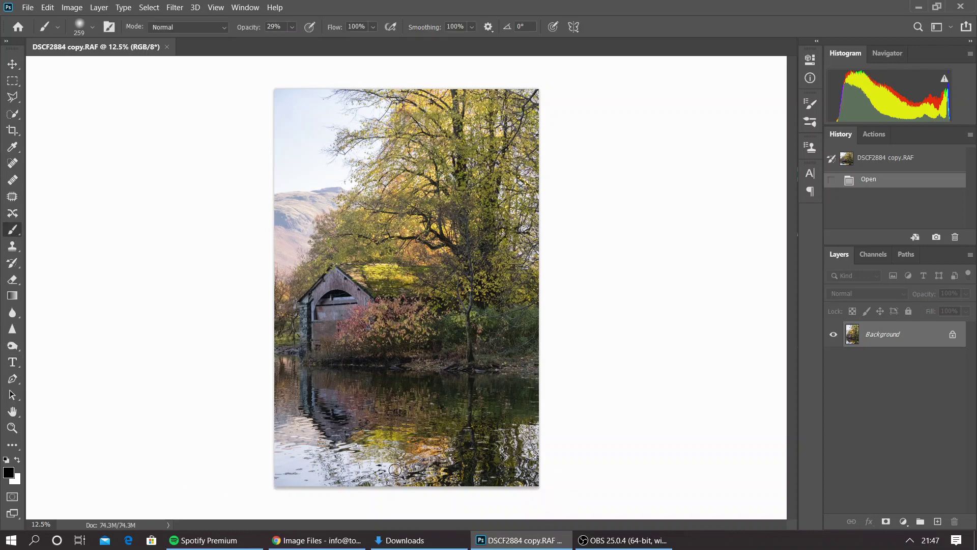
scroll(380, 453, "up", 6)
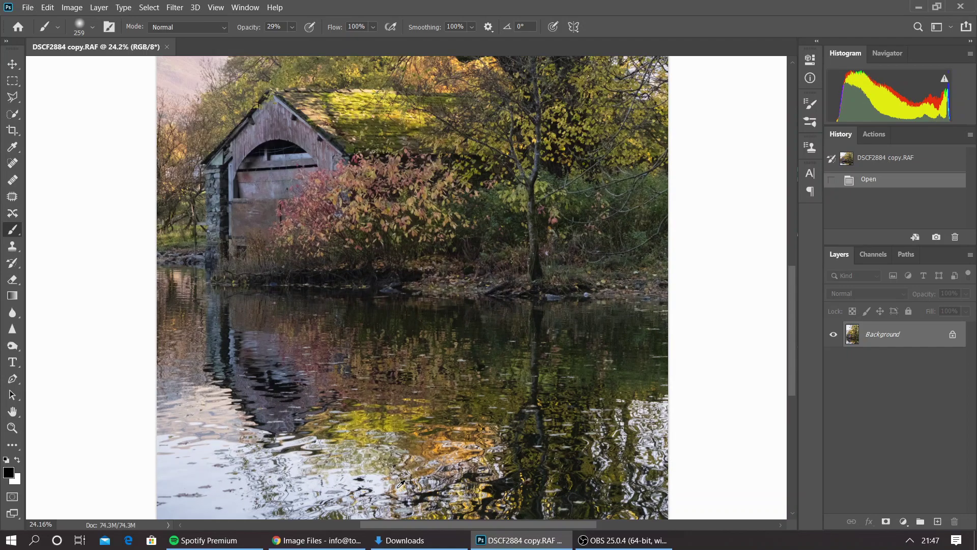
scroll(394, 476, "up", 3)
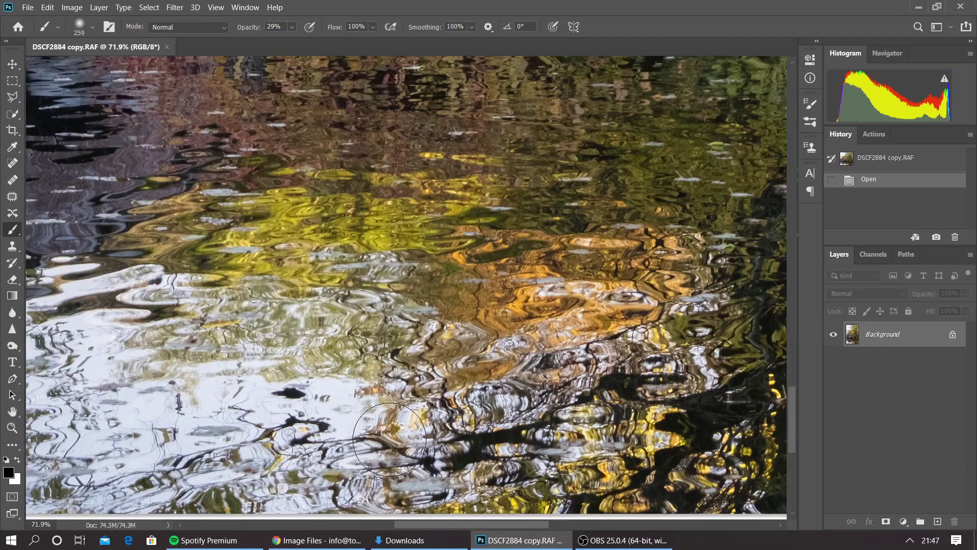
scroll(377, 326, "down", 7)
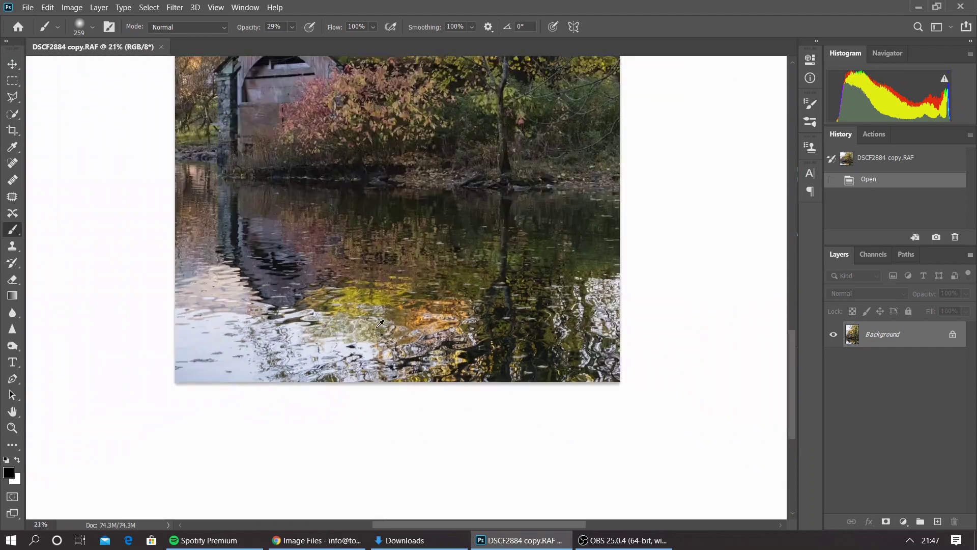
scroll(313, 101, "up", 5)
scroll(312, 101, "up", 10)
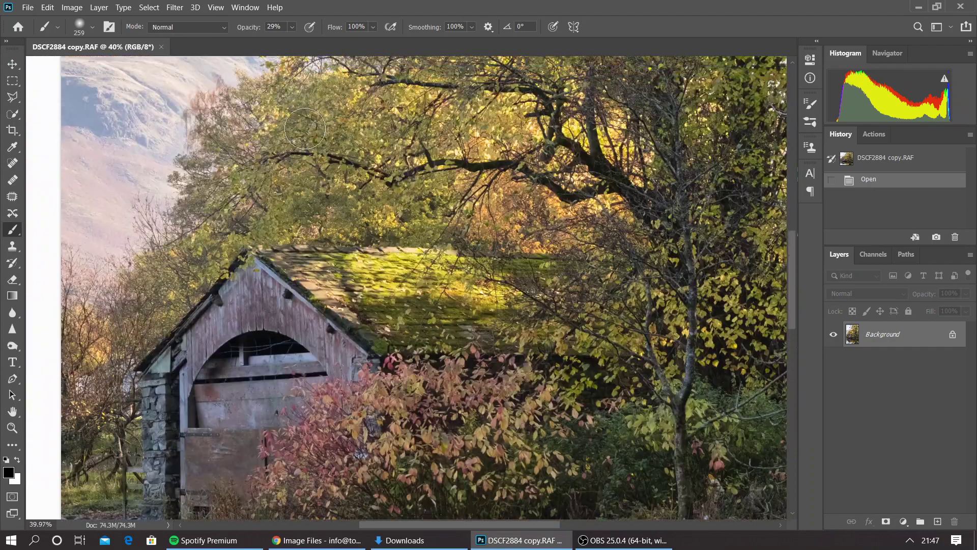
scroll(304, 129, "up", 5)
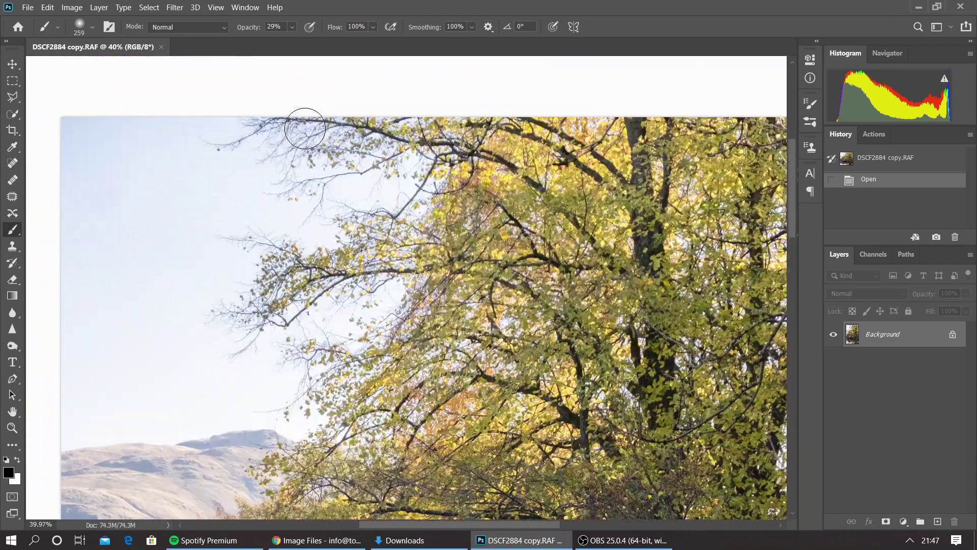
scroll(305, 129, "down", 4)
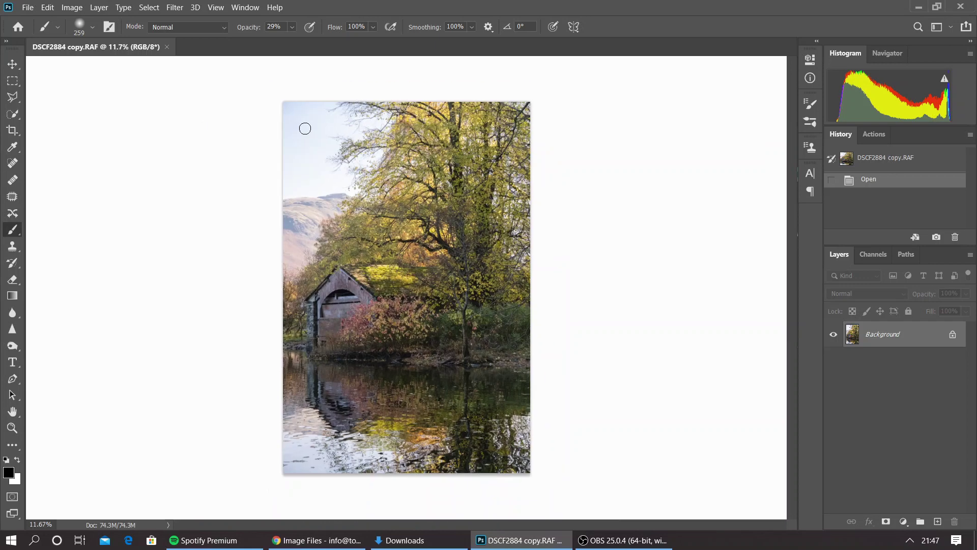
key("alt")
scroll(309, 125, "up", 1)
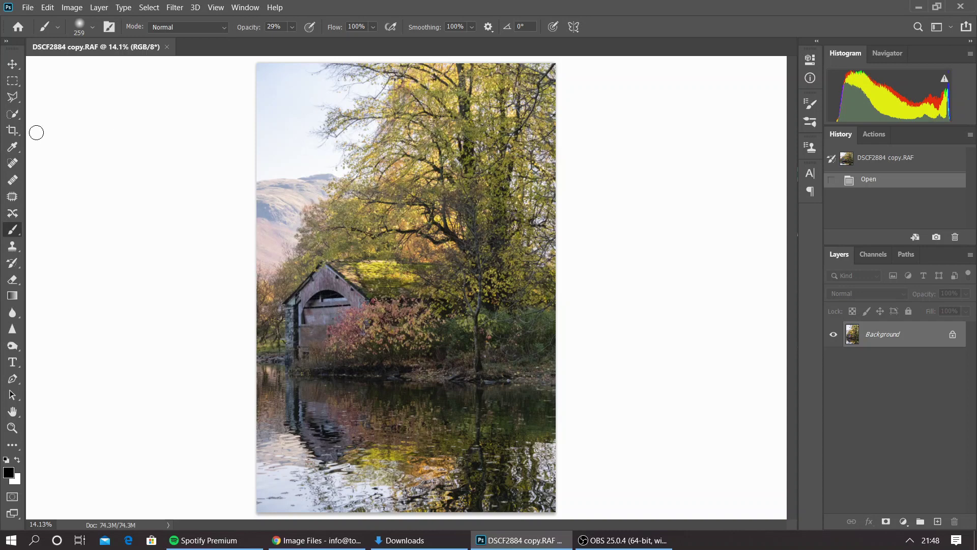
- View the brush's size, hardness and preset options
left_click(91, 28)
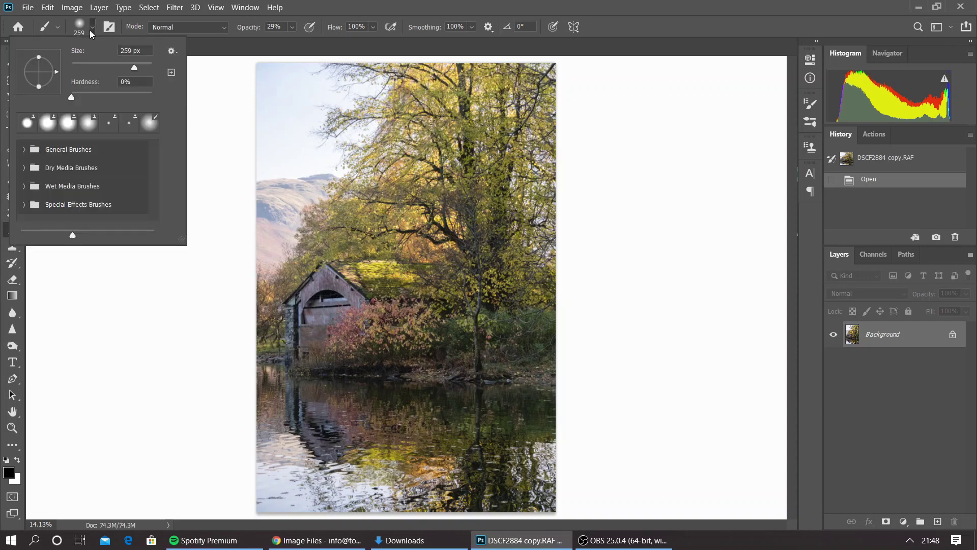
left_click(118, 275)
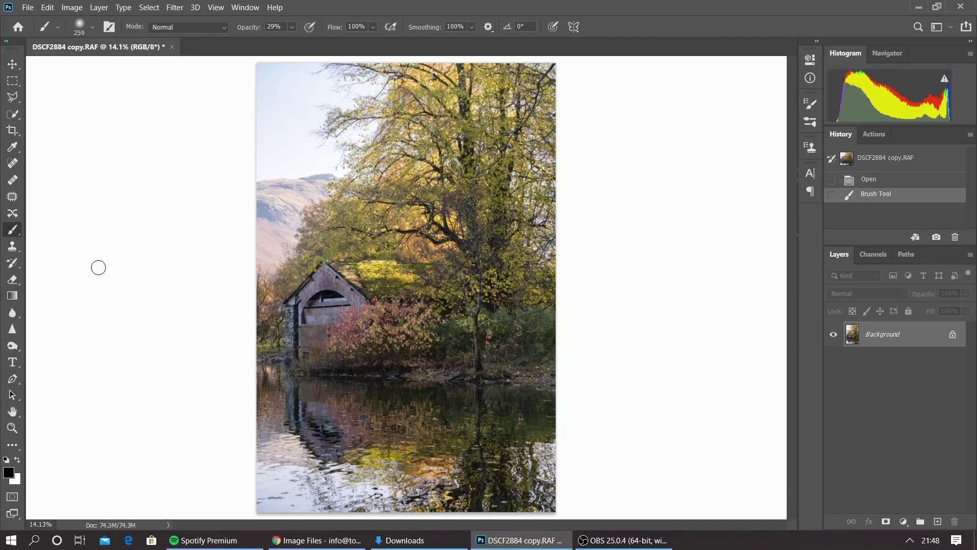
- Activate the Crop tool with a 5:7 aspect ratio
left_click(13, 131)
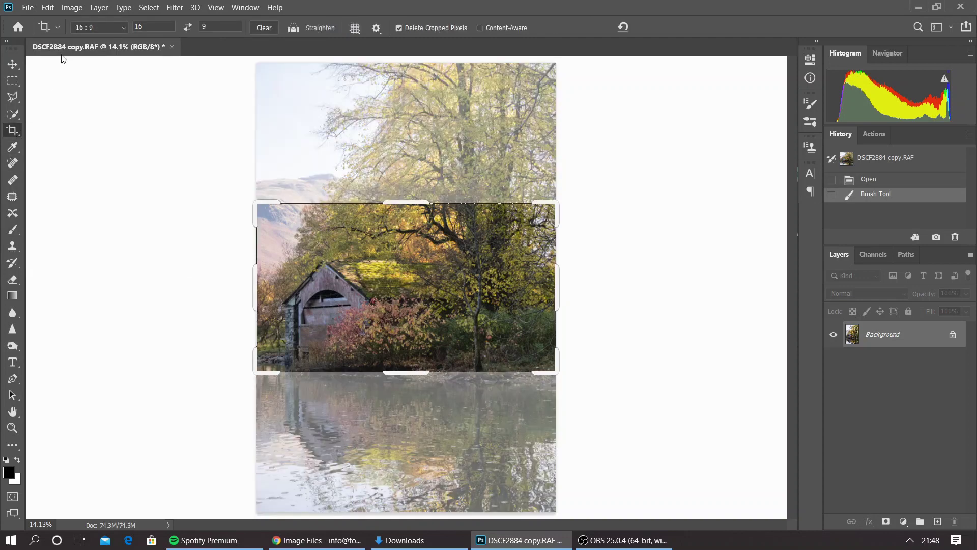
left_click(123, 28)
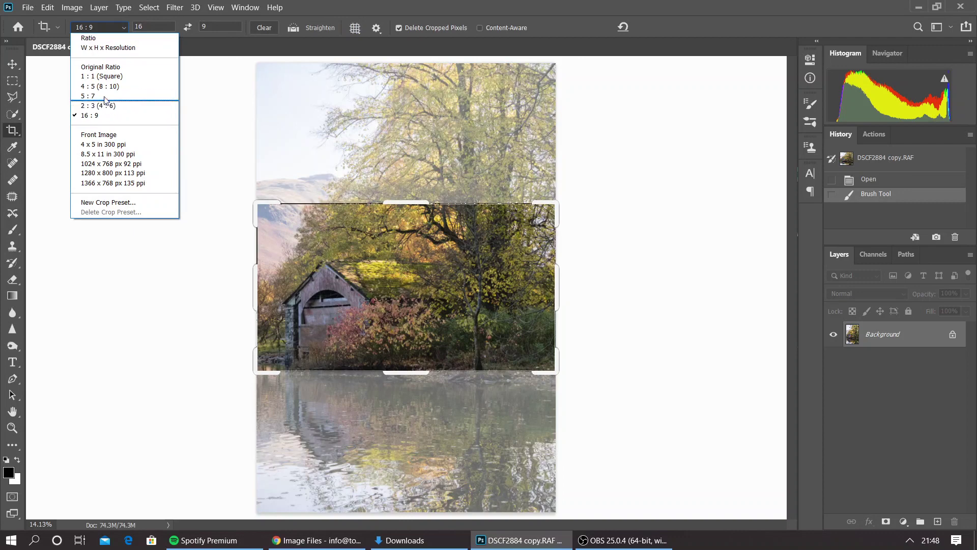
left_click(107, 98)
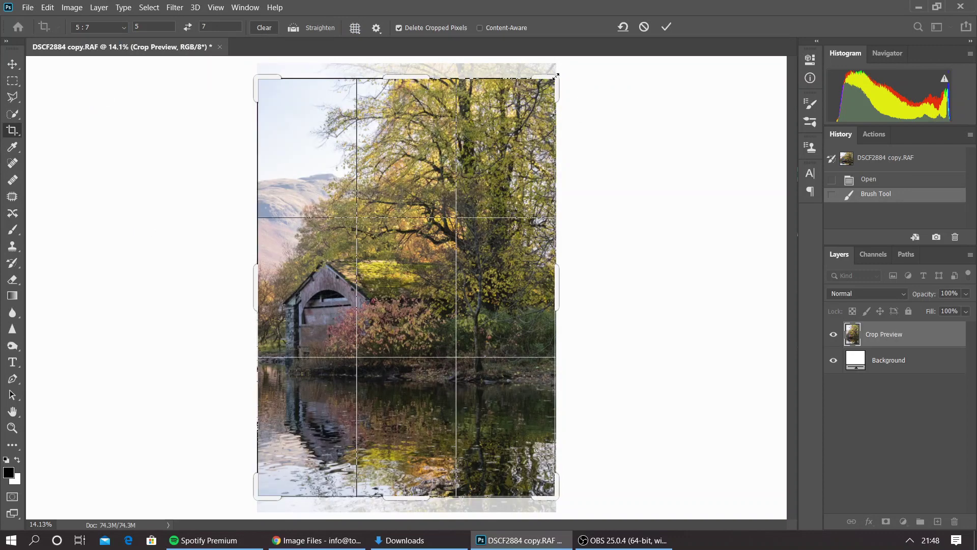
- Try a tighter 5:7 crop around the boathouse and its reflection, and revert to the state before the crop
left_click_drag(556, 75, 547, 84)
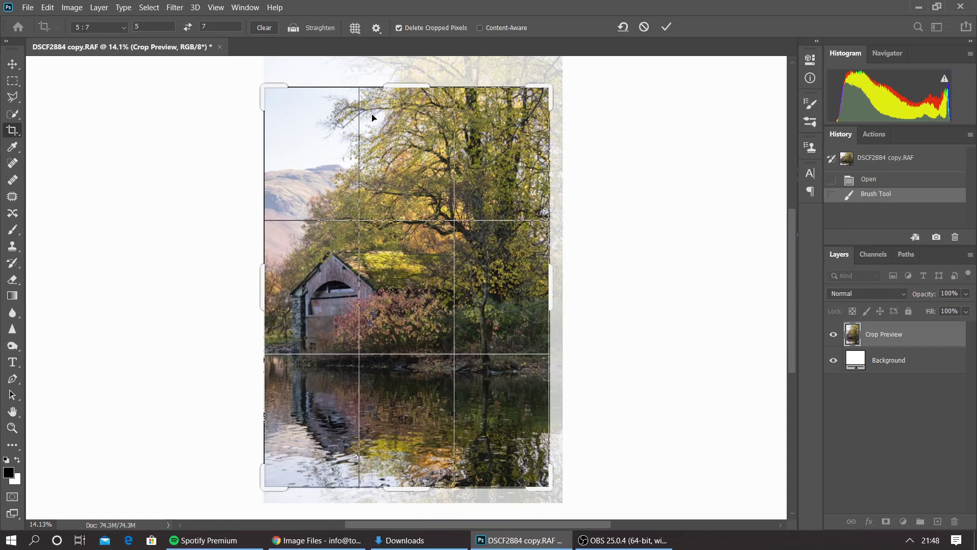
left_click_drag(408, 248, 408, 241)
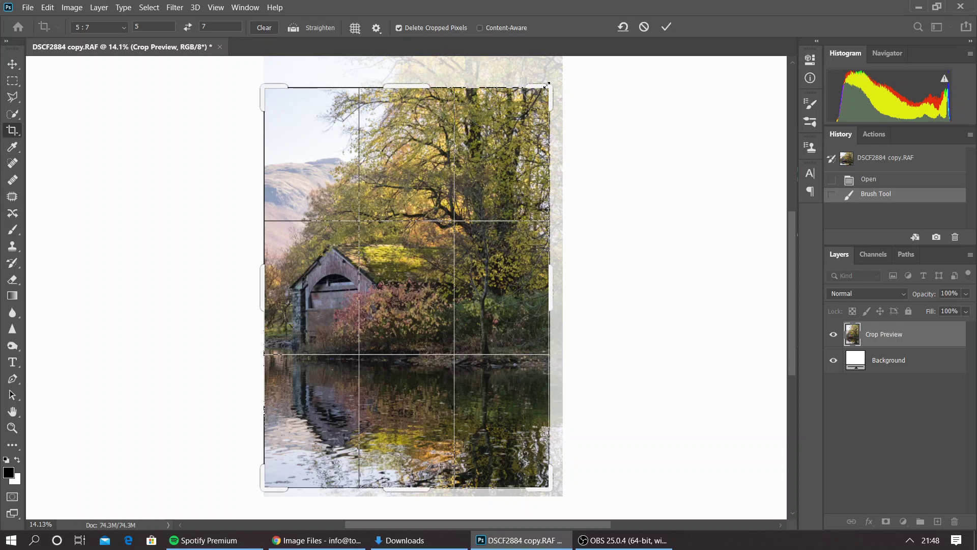
left_click_drag(545, 84, 542, 93)
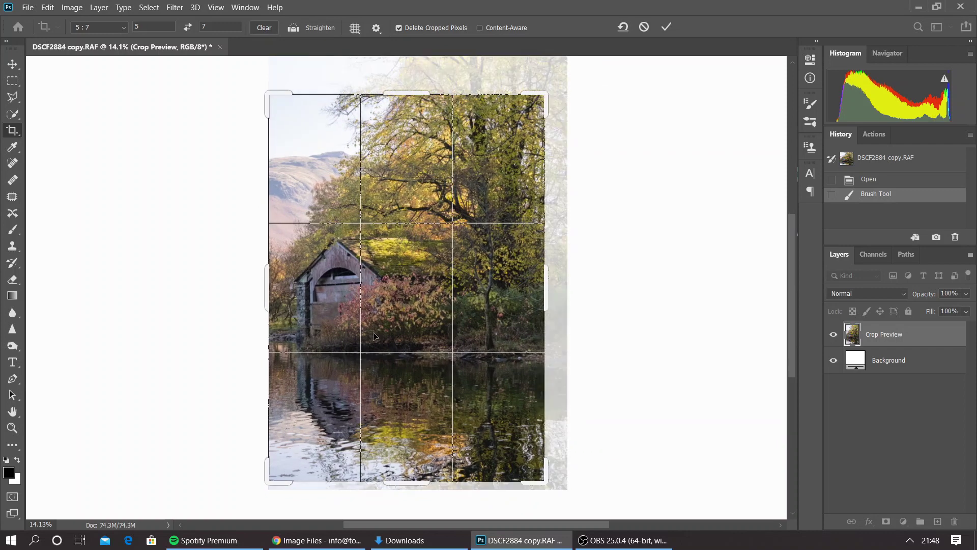
left_click_drag(378, 301, 379, 306)
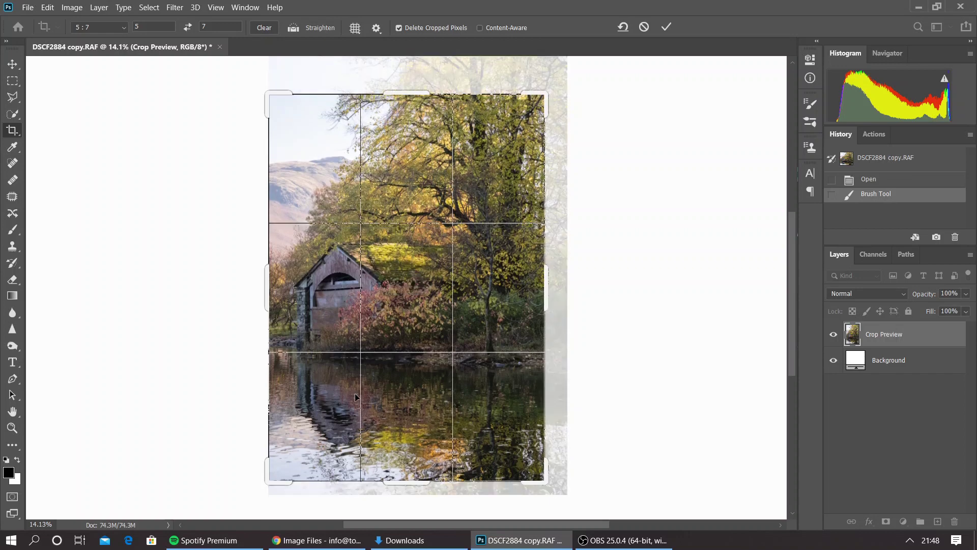
left_click(665, 27)
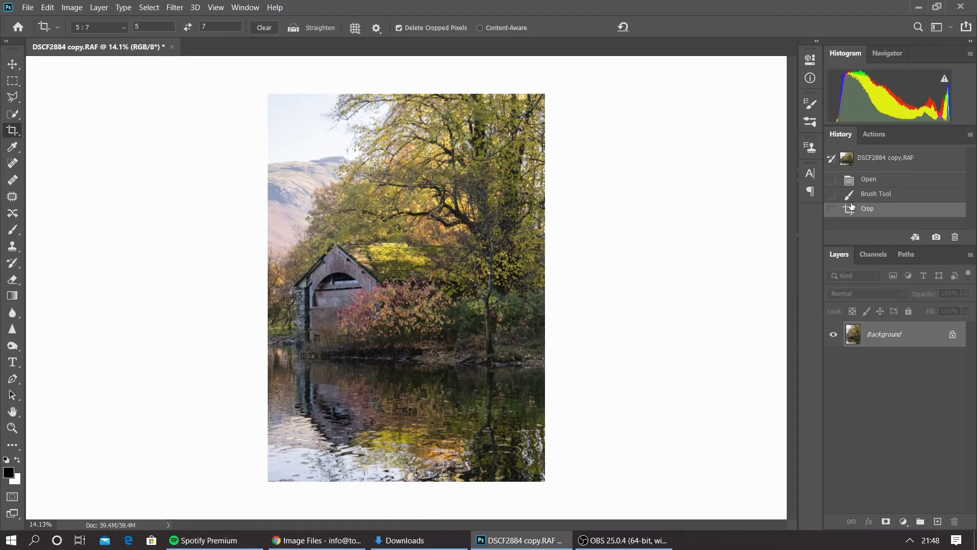
left_click(880, 198)
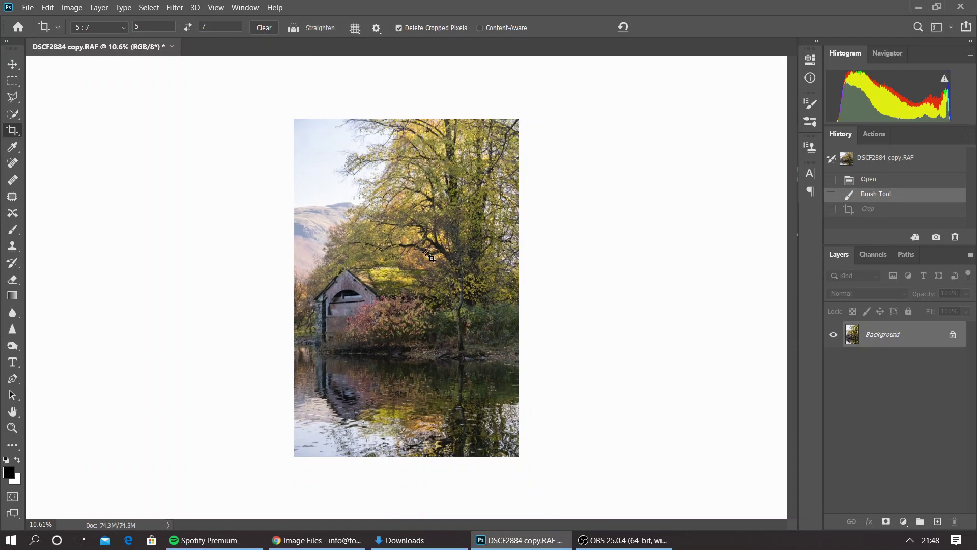
- Crop the photo to 5:7 at its full width, shifting the frame down to keep the whole water reflection
scroll(406, 278, "down", 1)
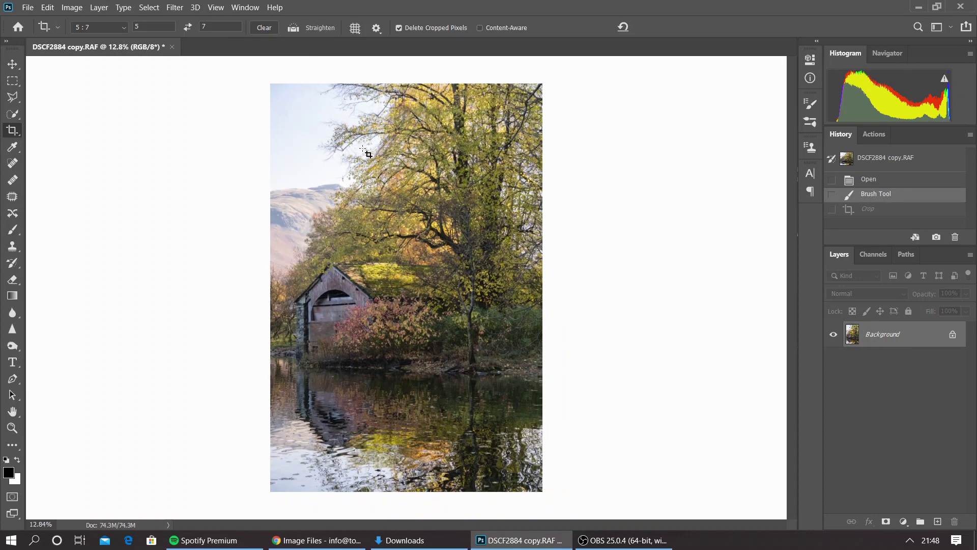
left_click(599, 223)
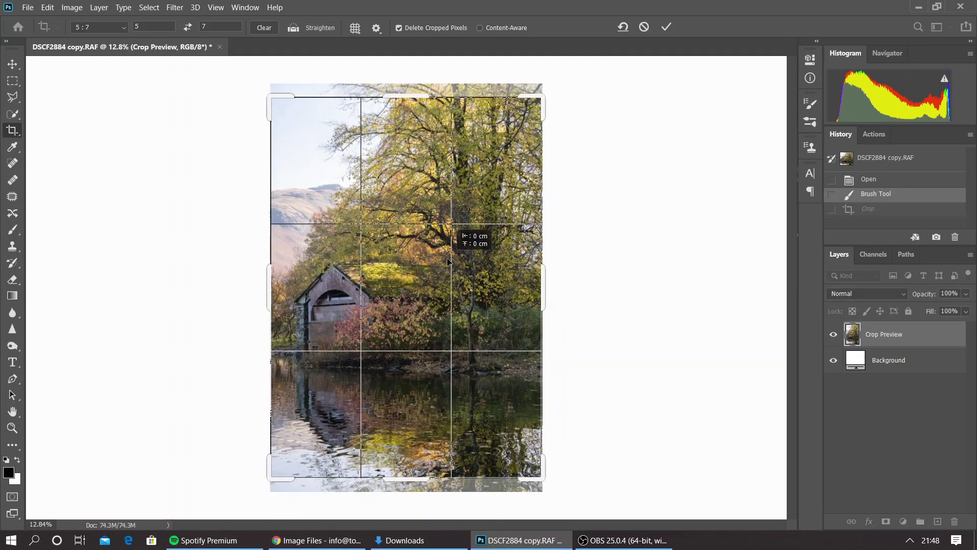
left_click_drag(468, 236, 470, 222)
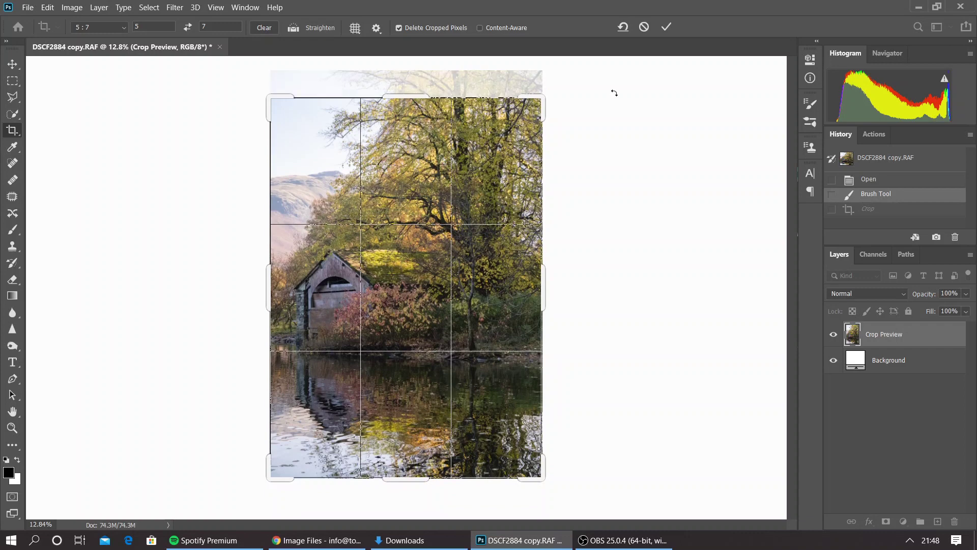
left_click(667, 27)
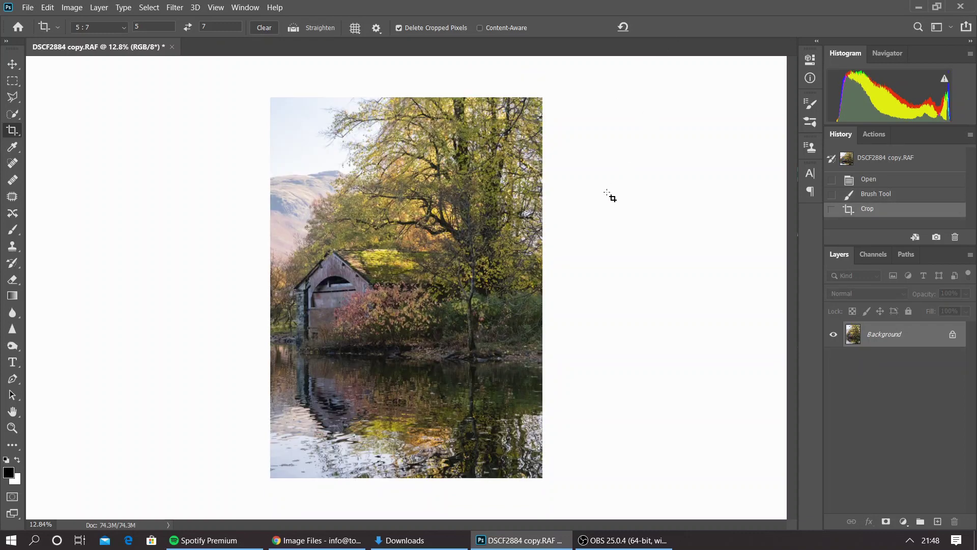
- Crop the photo again slightly tighter at 5:7, trimming a narrow strip beside the tree
scroll(396, 324, "up", 1)
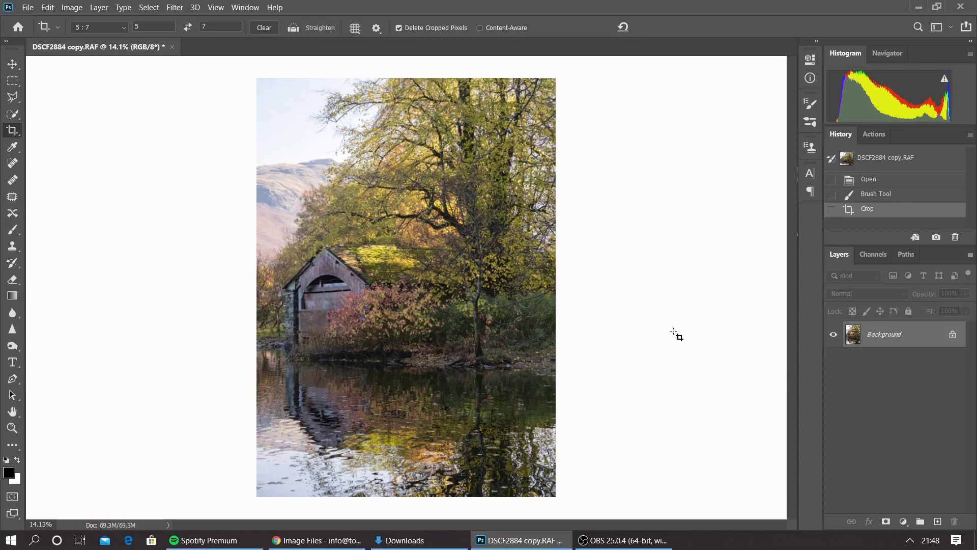
left_click(657, 324)
left_click_drag(556, 284, 552, 283)
left_click_drag(478, 327, 469, 298)
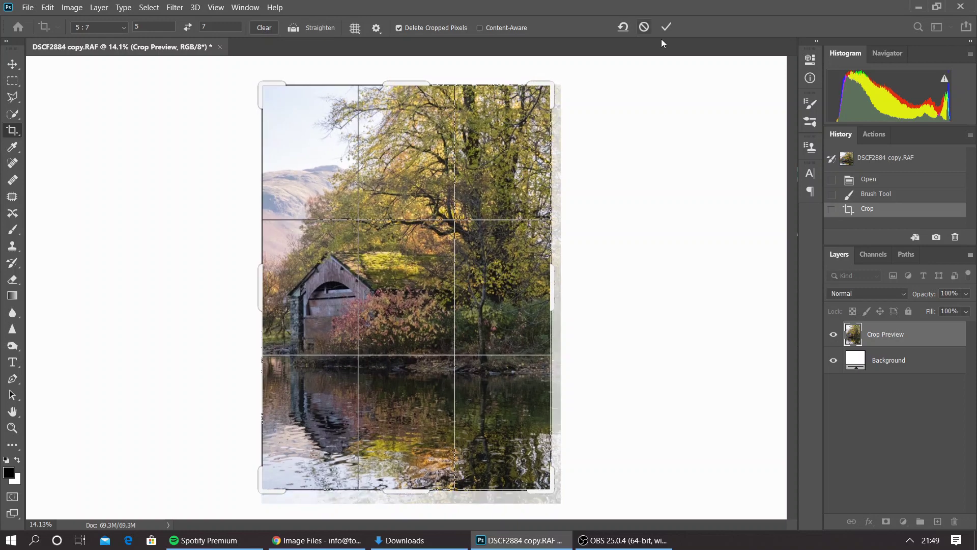
left_click(667, 27)
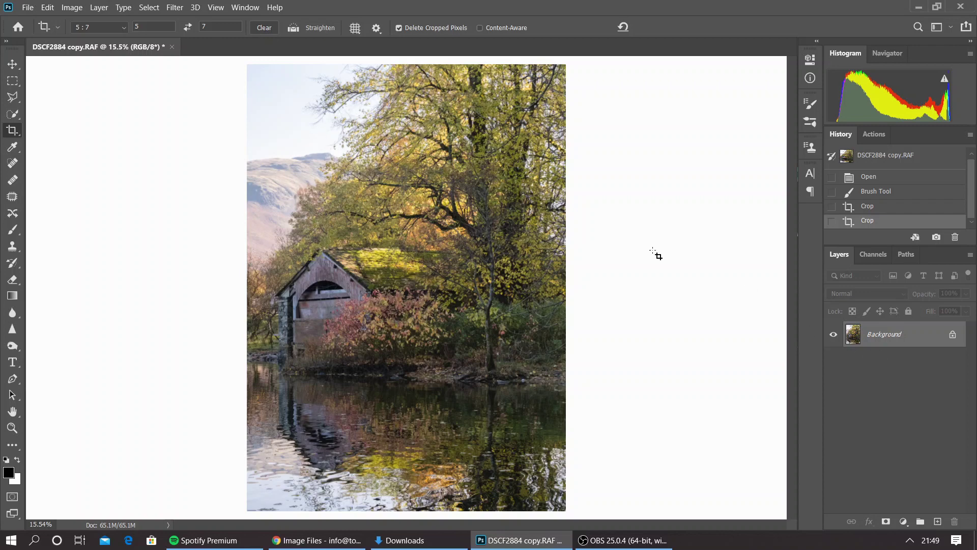
- Duplicate the Background layer twice and open the Camera Raw Filter on the uppermost copy
left_click_drag(894, 338, 937, 522)
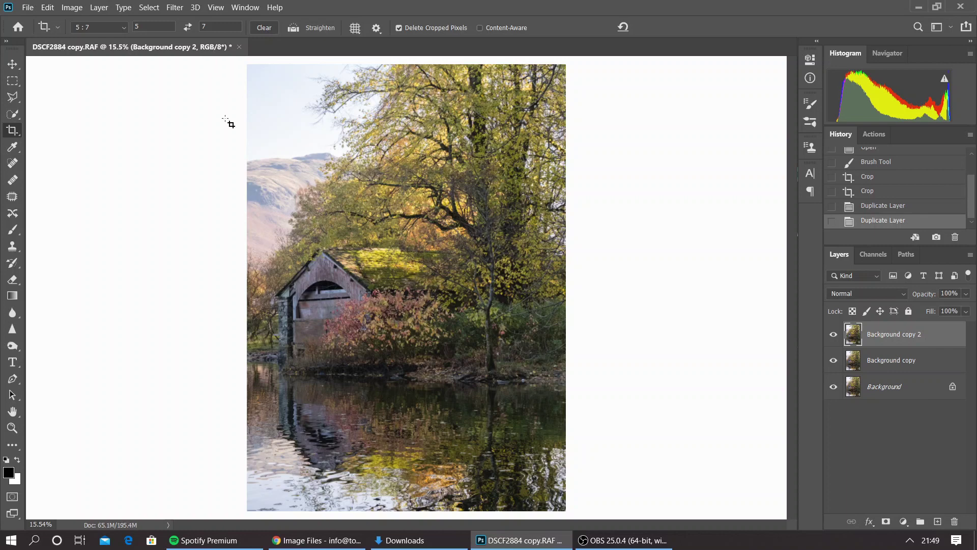
left_click(173, 7)
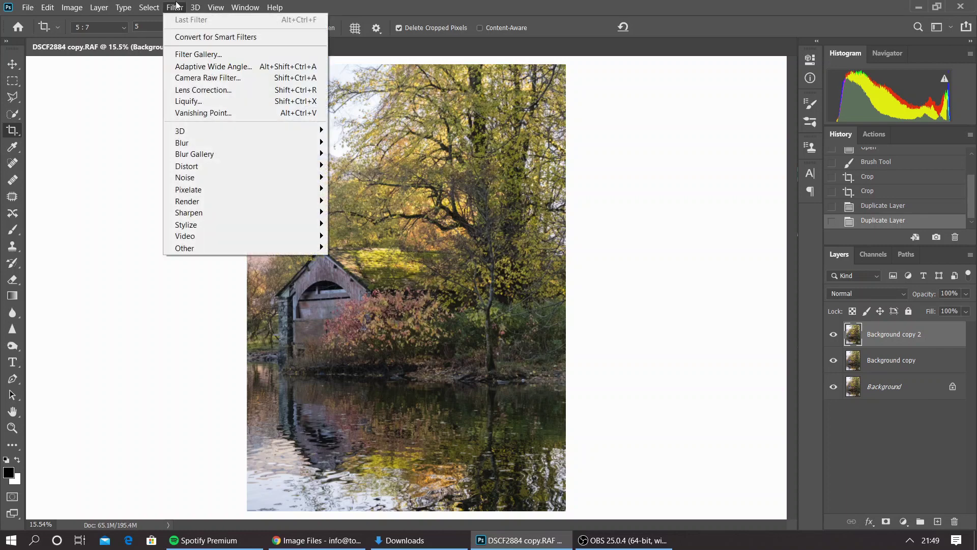
left_click(208, 77)
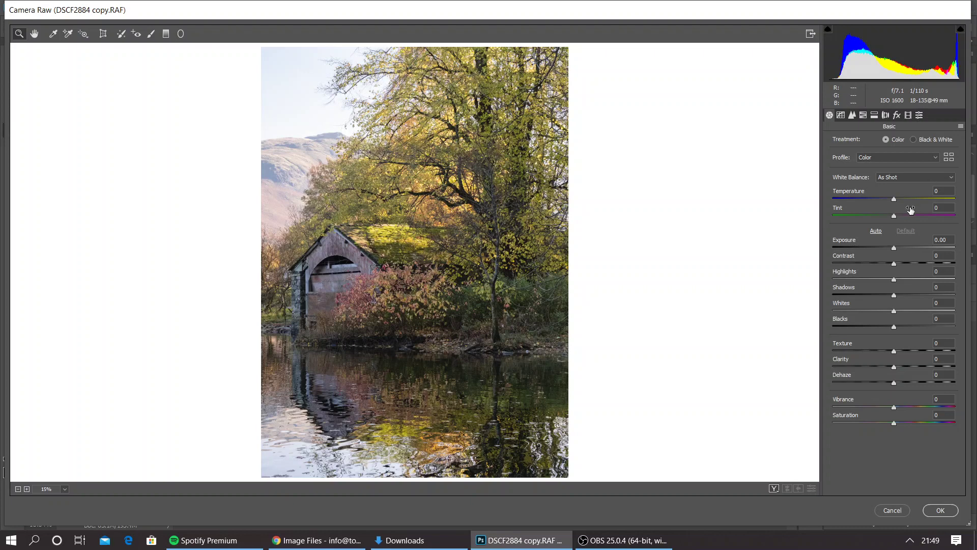
- Shape the RGB point tone curve with input/output points 220/205, 86/85 and 37/29, and apply the filter
left_click(841, 115)
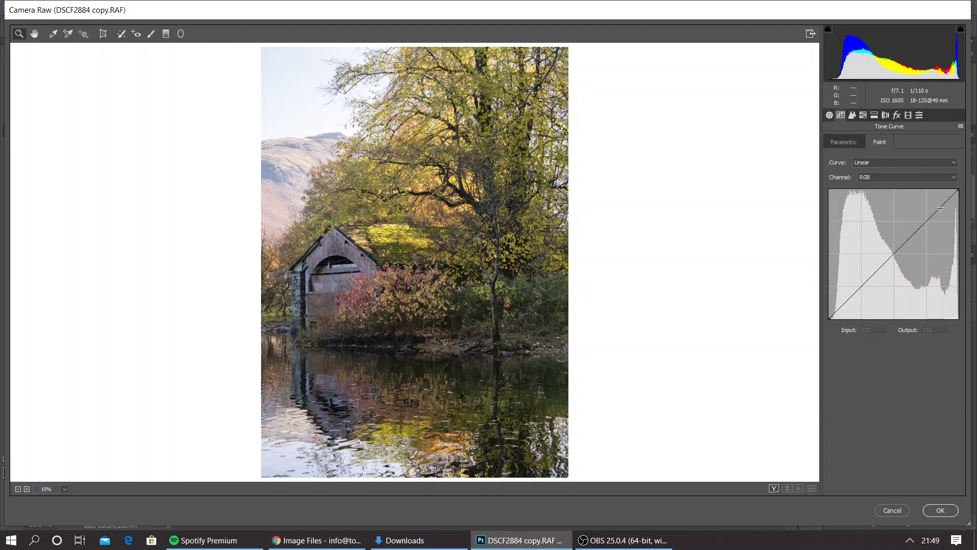
left_click_drag(935, 211, 940, 214)
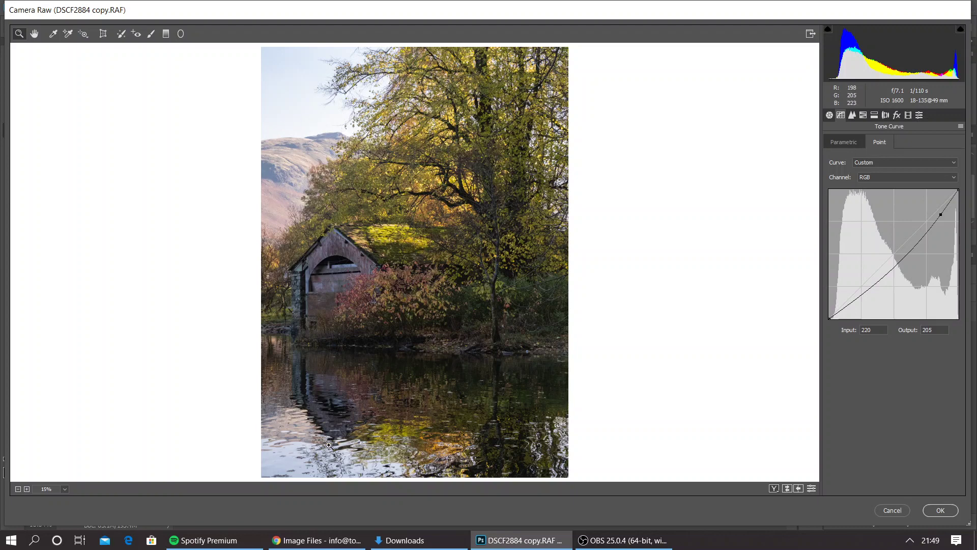
left_click(874, 277)
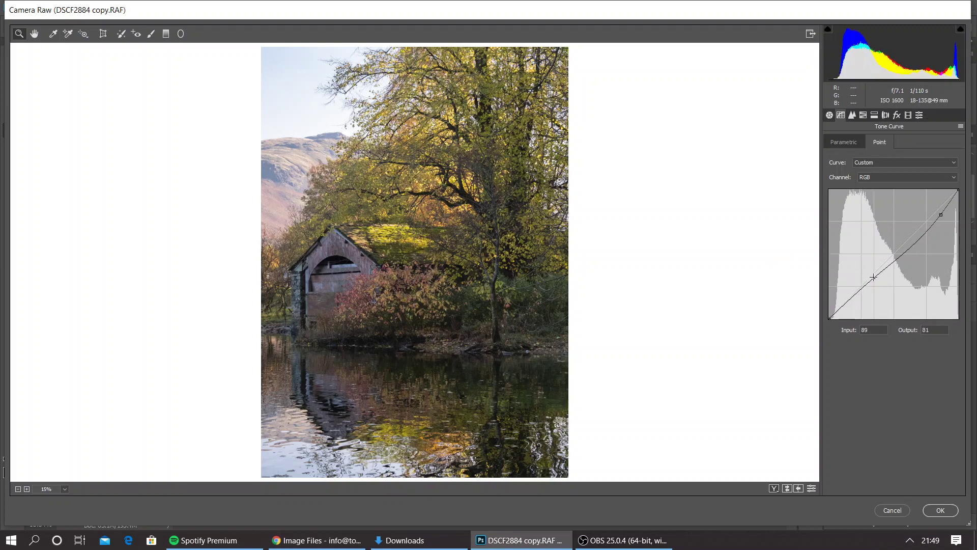
left_click_drag(874, 277, 873, 276)
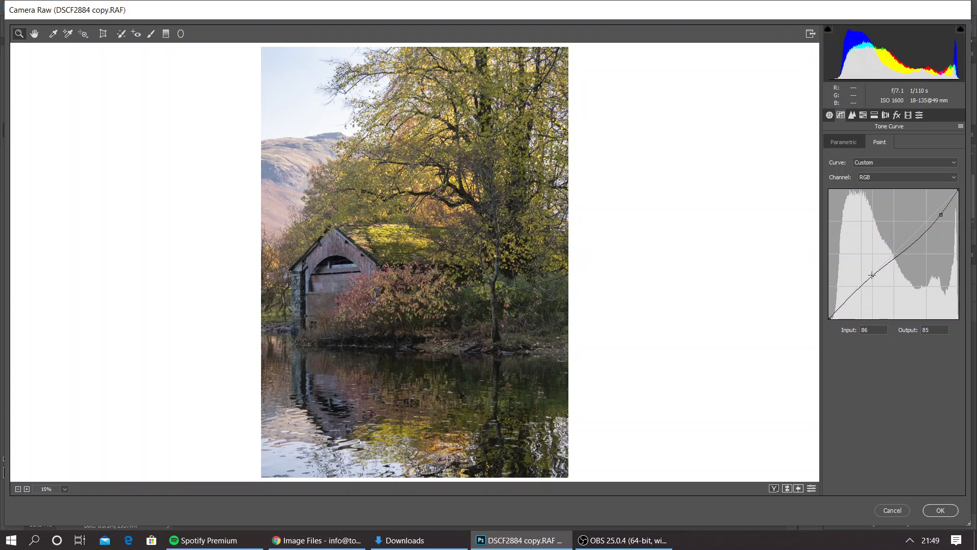
left_click(848, 304)
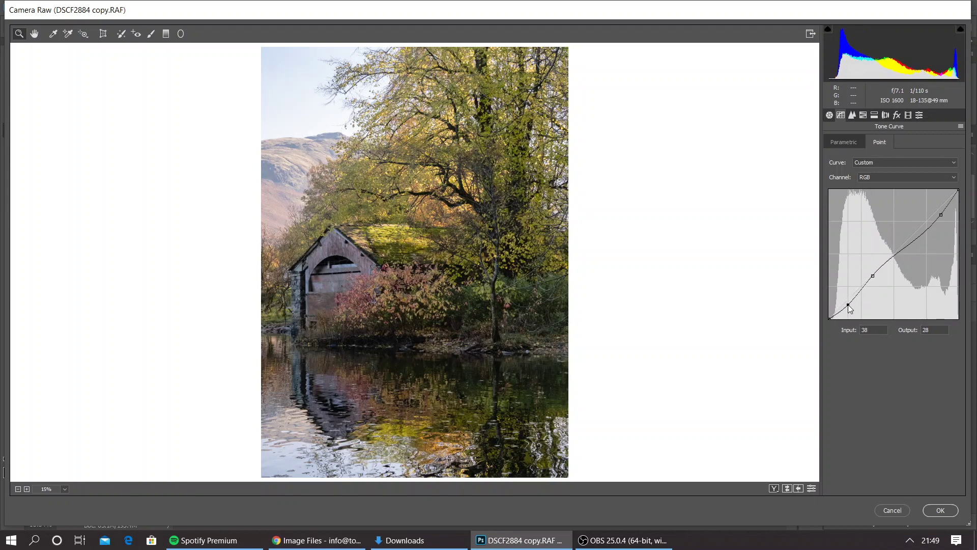
left_click_drag(848, 305, 847, 304)
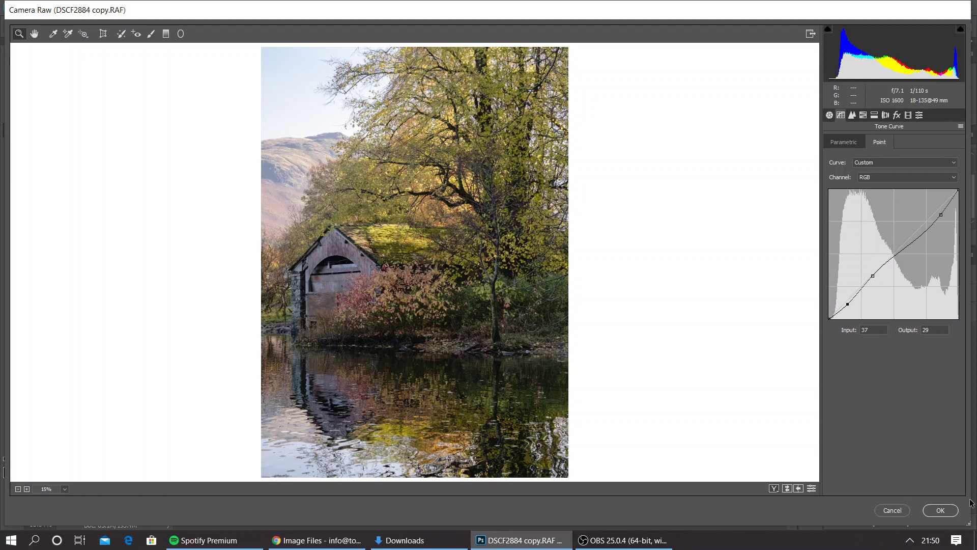
left_click(941, 510)
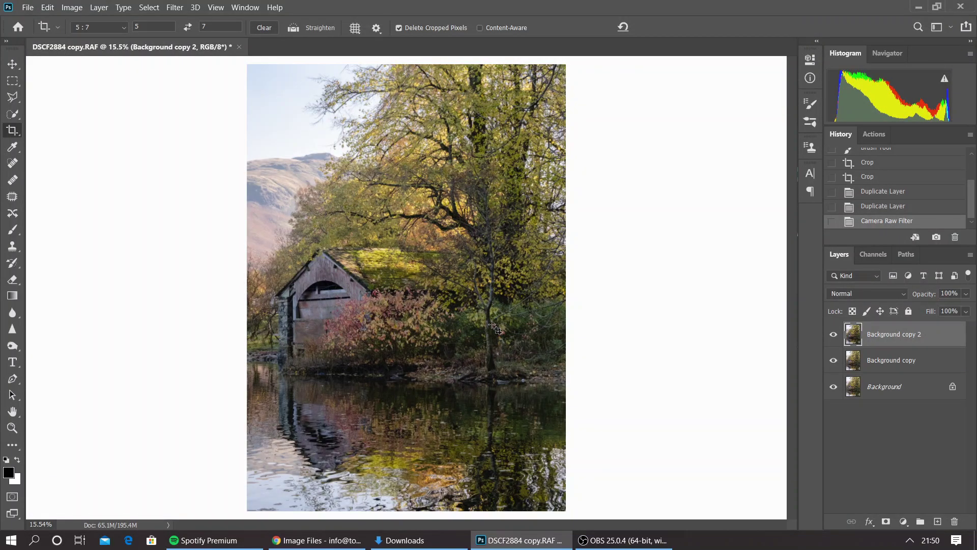
- Compare the photo with and without the tone curve by toggling the visibility of Background copy 2
left_click(834, 336)
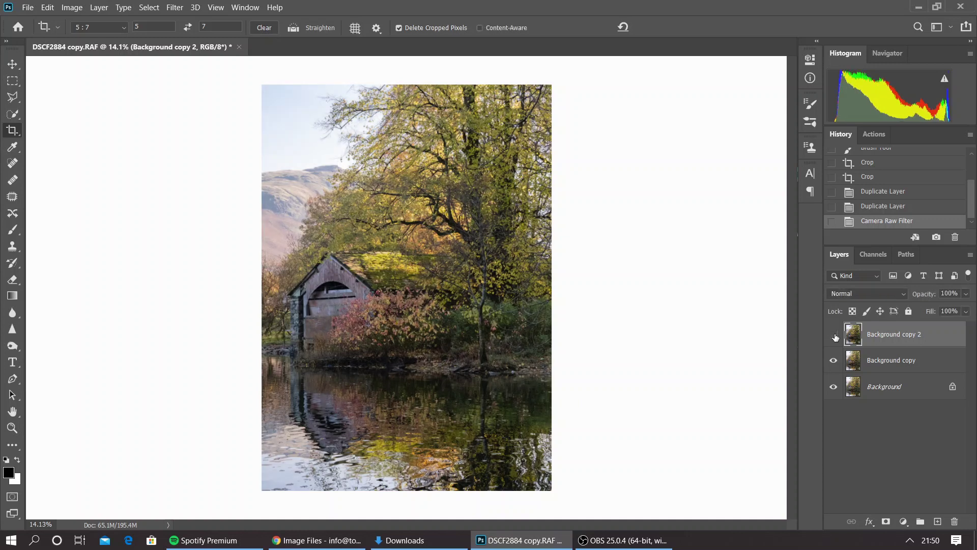
left_click(834, 335)
left_click(835, 336)
left_click(835, 336)
left_click(834, 335)
left_click(835, 336)
left_click(834, 336)
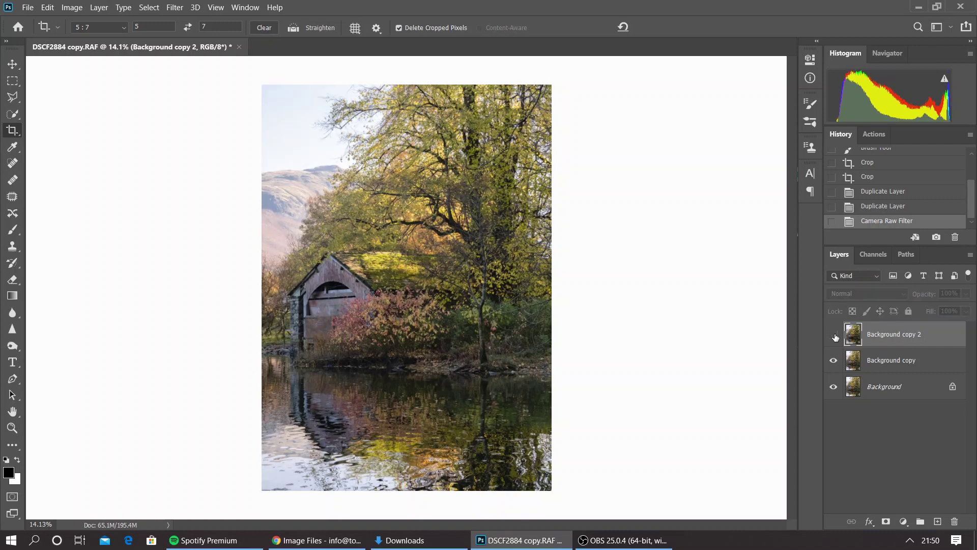
left_click(835, 336)
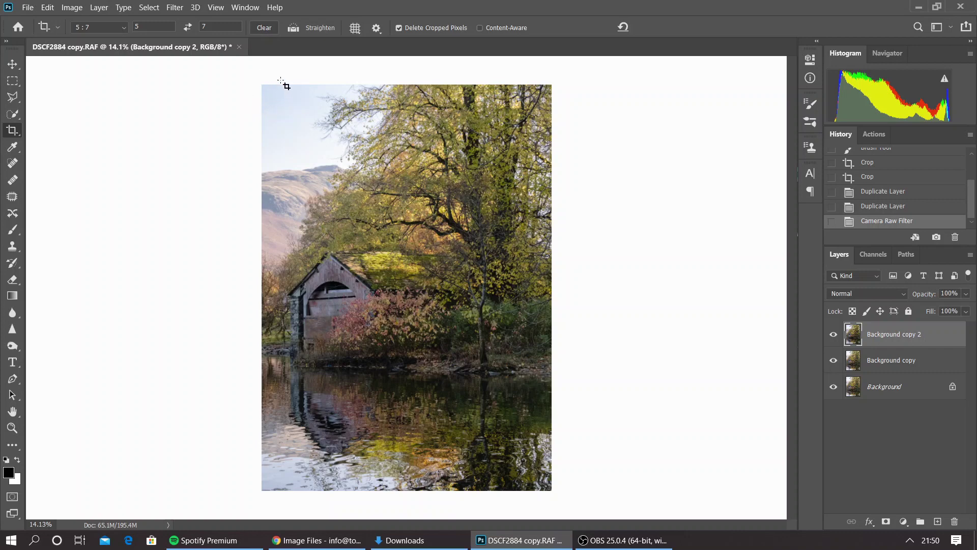
left_click(834, 334)
- Add a layer mask to Background copy 2 and set up the Brush tool with black as the foreground colour
left_click(886, 522)
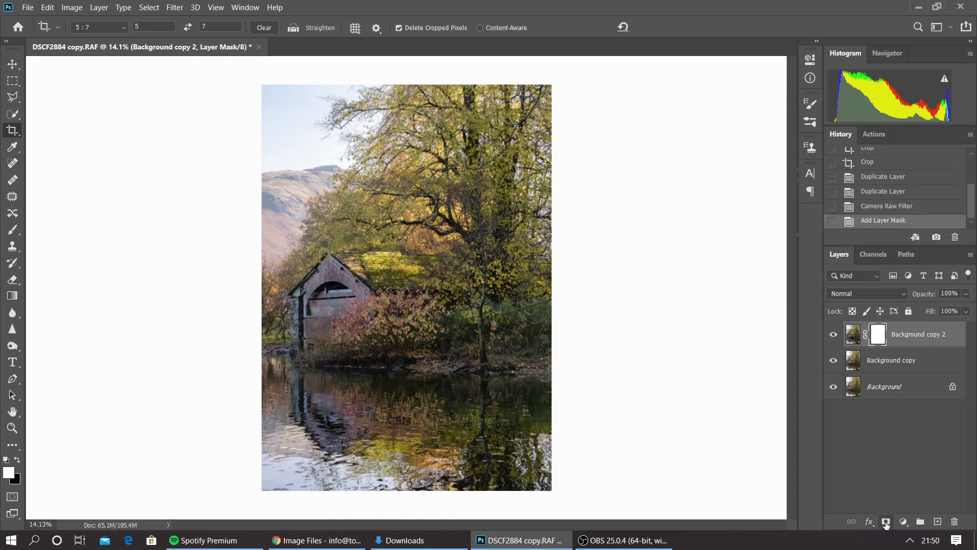
left_click(16, 460)
left_click(12, 230)
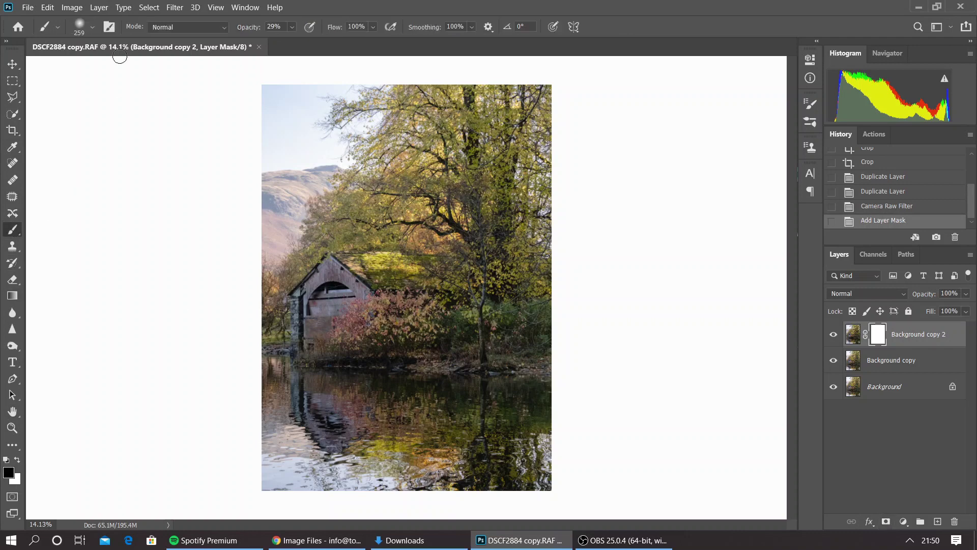
- Paint black on the mask over the sky corner and lower water with a soft 1102 px brush, and compare the layer on and off
left_click(92, 27)
left_click_drag(139, 68, 145, 70)
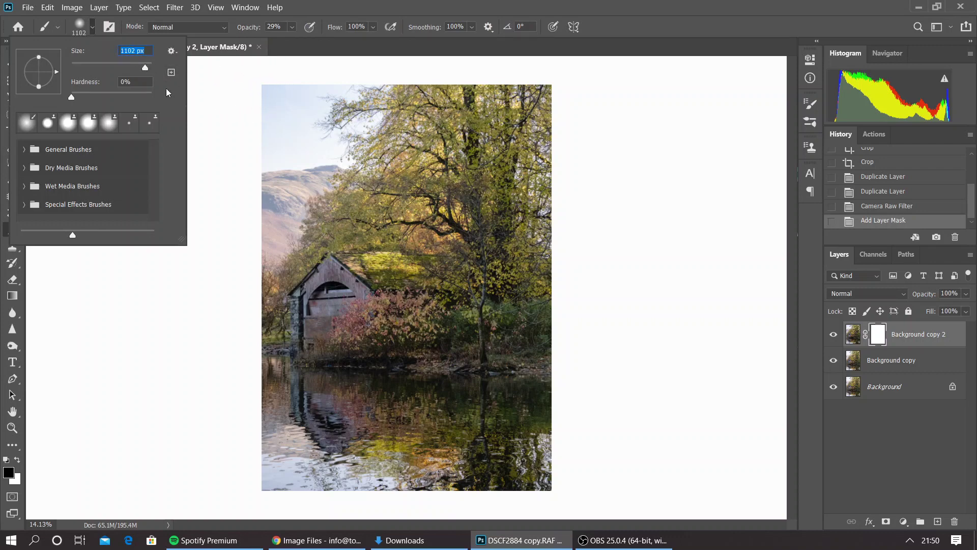
mouse_move(261, 90)
left_mouse_down()
mouse_move(244, 112)
mouse_move(274, 77)
mouse_move(259, 114)
mouse_move(253, 83)
mouse_move(275, 84)
mouse_move(247, 85)
mouse_move(268, 95)
mouse_move(188, 109)
mouse_move(278, 80)
mouse_move(295, 106)
mouse_move(187, 125)
mouse_move(322, 88)
mouse_move(266, 88)
left_mouse_up()
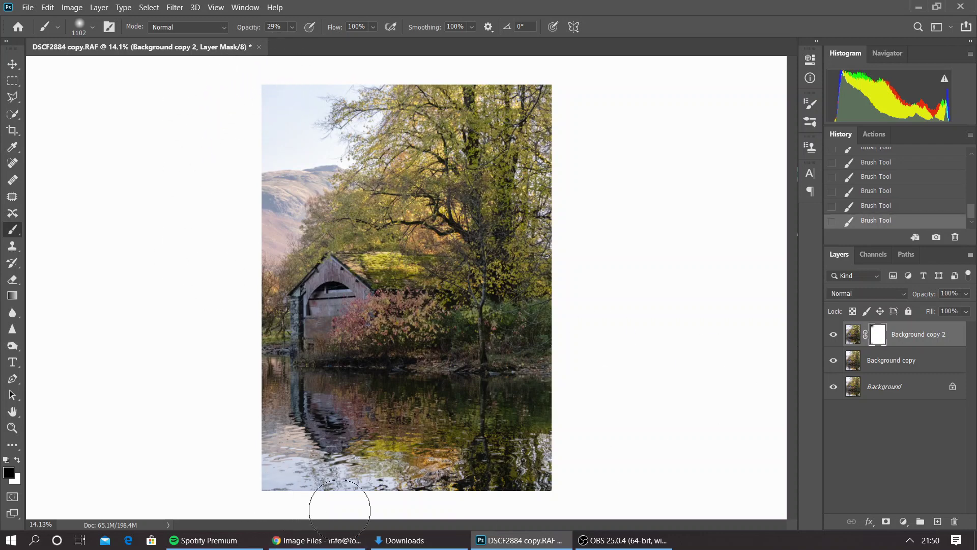
scroll(407, 330, "down", 1)
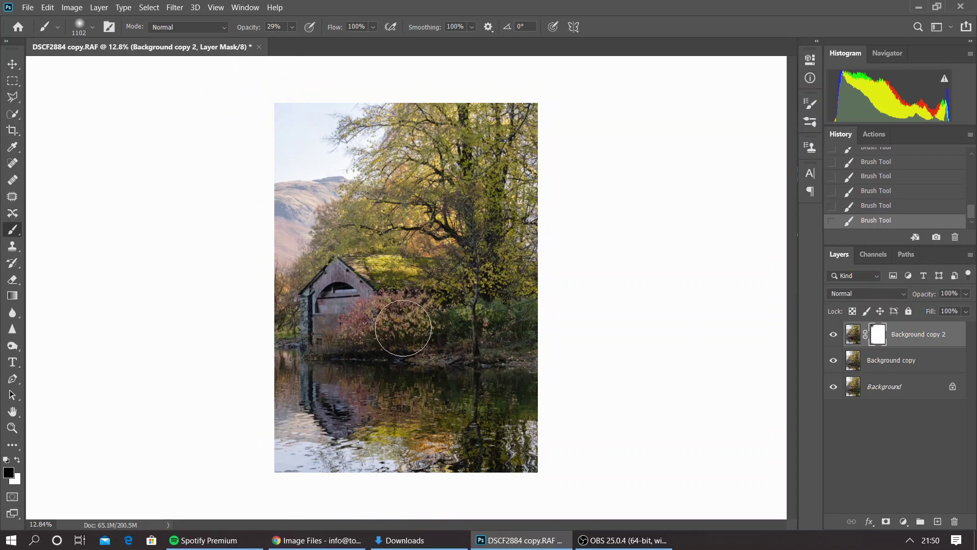
left_click(834, 336)
left_click(833, 336)
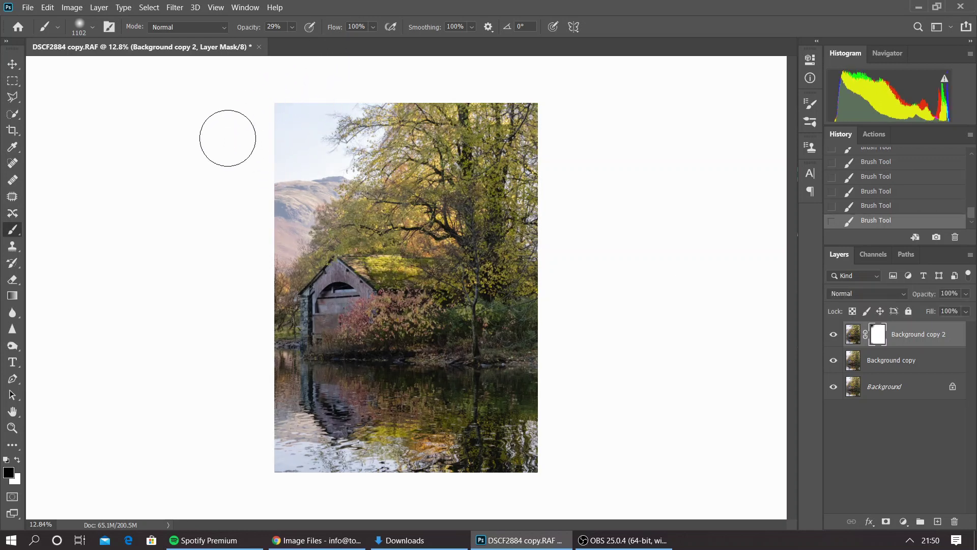
- Lower the opacity of the Background copy 2 layer to 76%
scroll(446, 304, "up", 1)
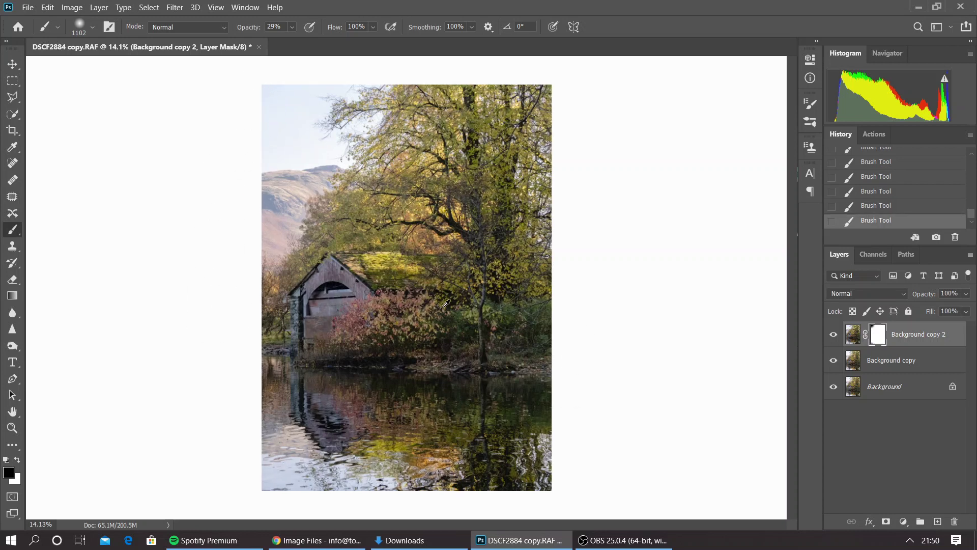
left_click(965, 295)
left_click_drag(967, 309, 971, 314)
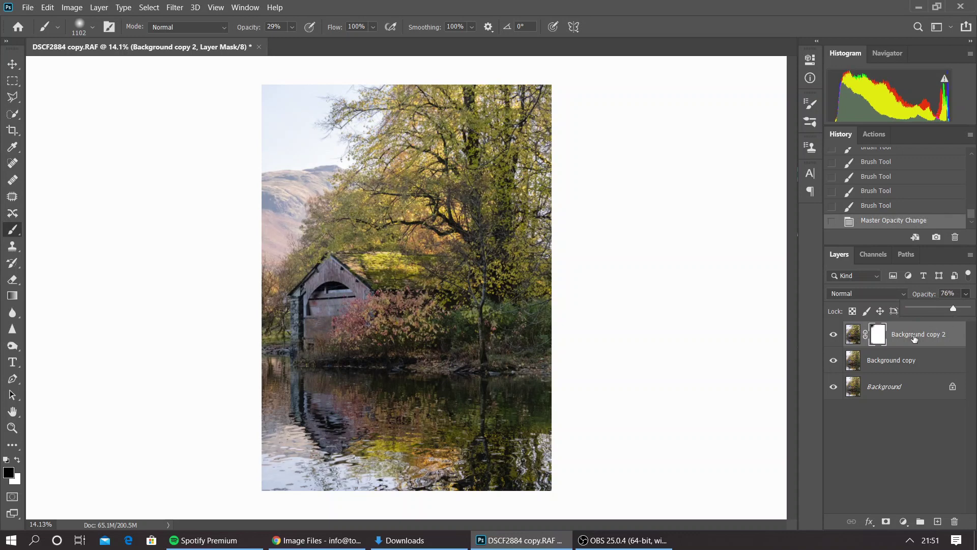
- Set the brush to a size of 2165 px and an opacity of 73%
left_click(93, 27)
left_click_drag(144, 68, 147, 70)
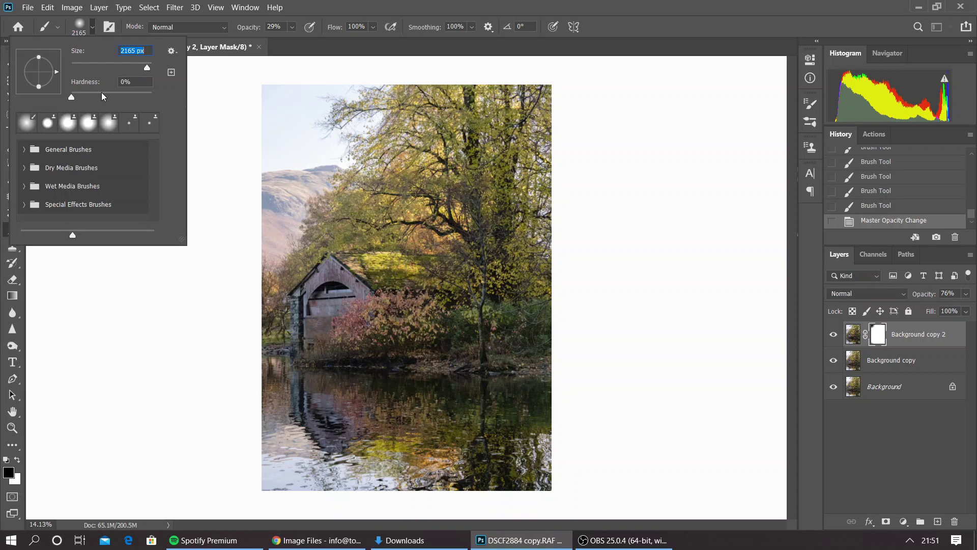
left_click(292, 27)
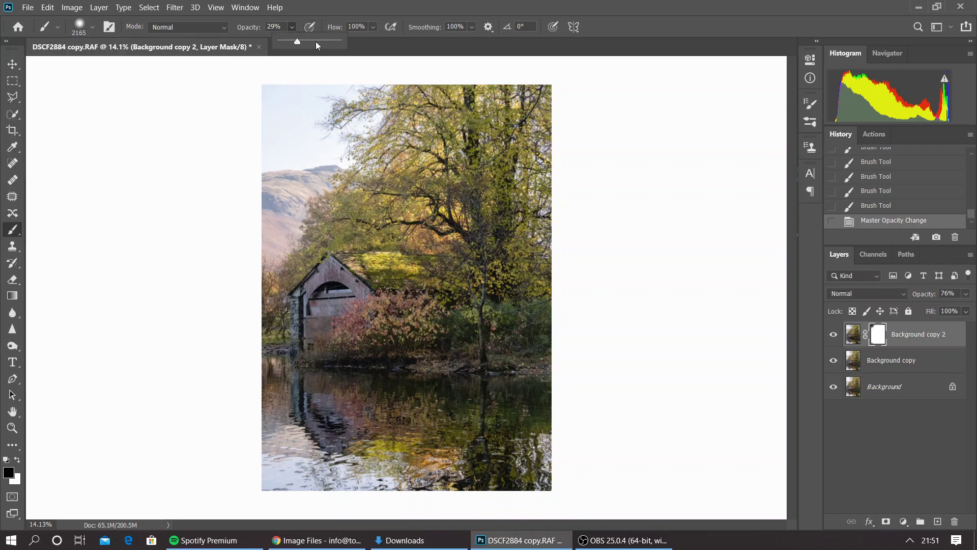
key("7")
key("3")
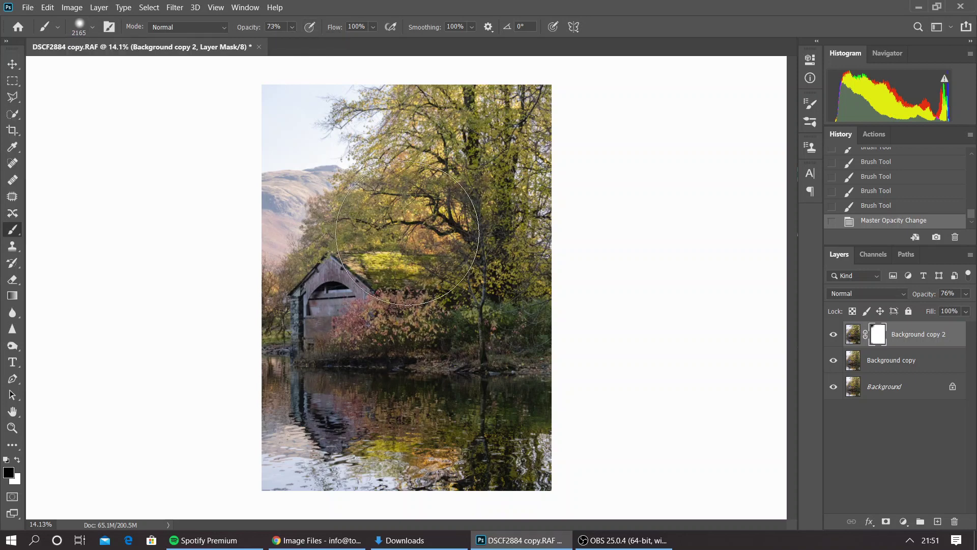
- Paint black on the Background copy 2 mask over the trees and central bank, and compare the layer on and off
mouse_move(408, 233)
left_mouse_down()
mouse_move(430, 367)
mouse_move(397, 360)
mouse_move(448, 249)
mouse_move(425, 328)
mouse_move(283, 338)
mouse_move(316, 382)
mouse_move(355, 338)
mouse_move(520, 316)
left_mouse_up()
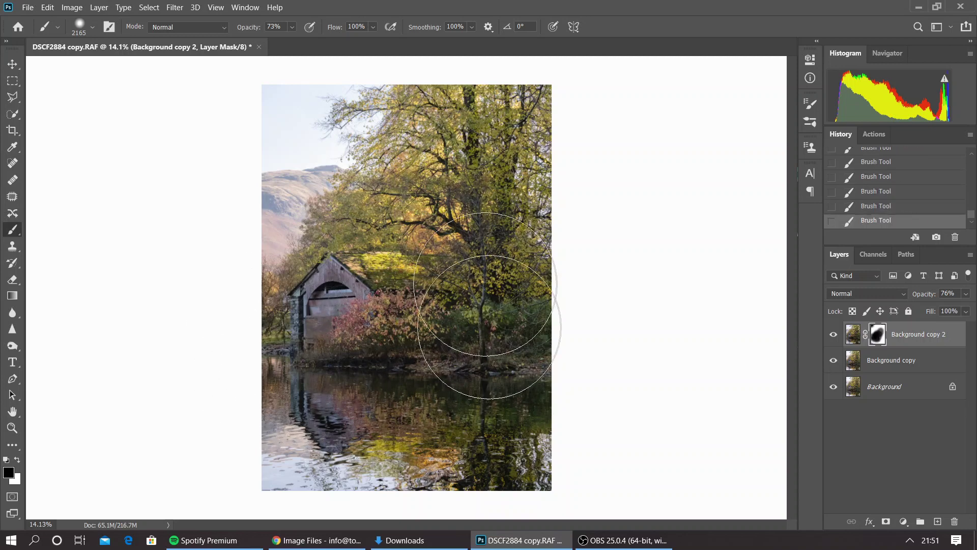
left_click(828, 338)
left_click(828, 338)
left_click(828, 339)
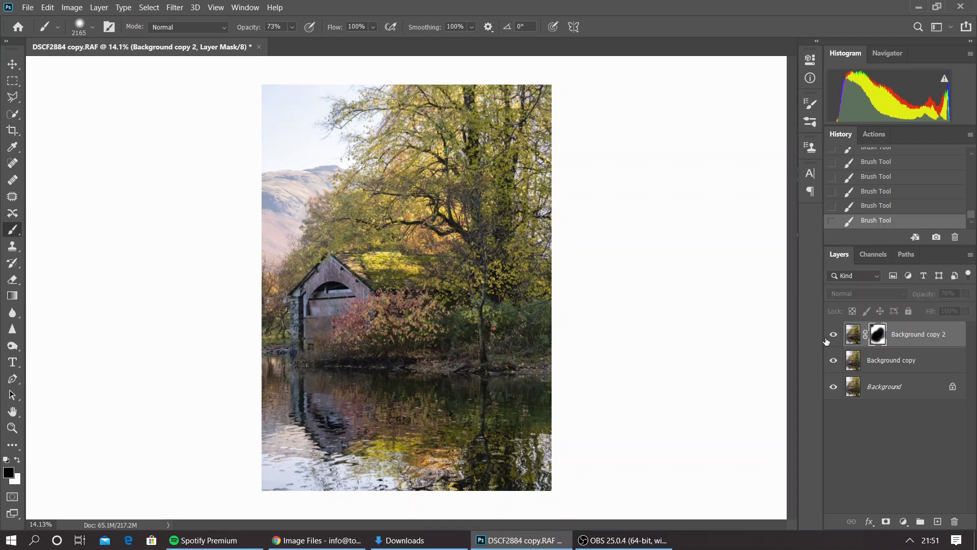
left_click(16, 459)
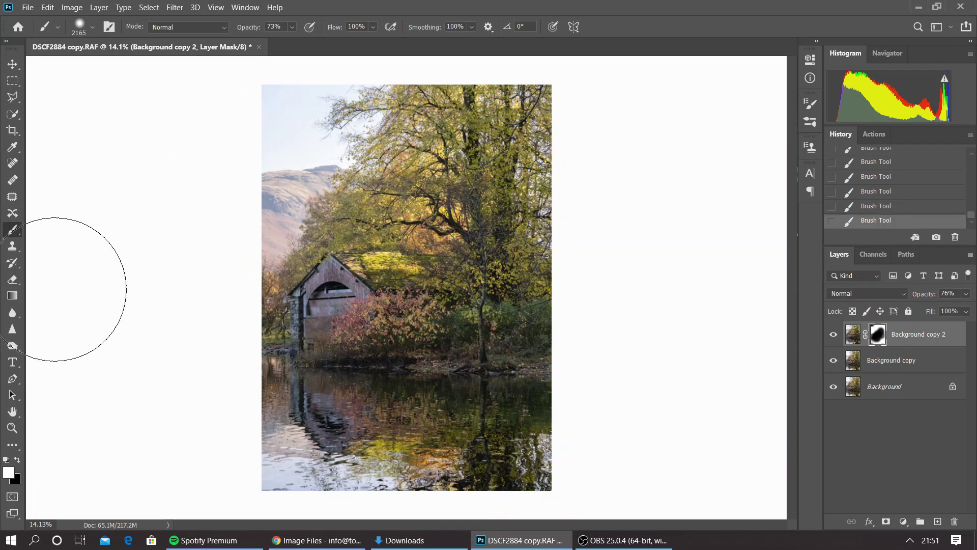
left_click(18, 460)
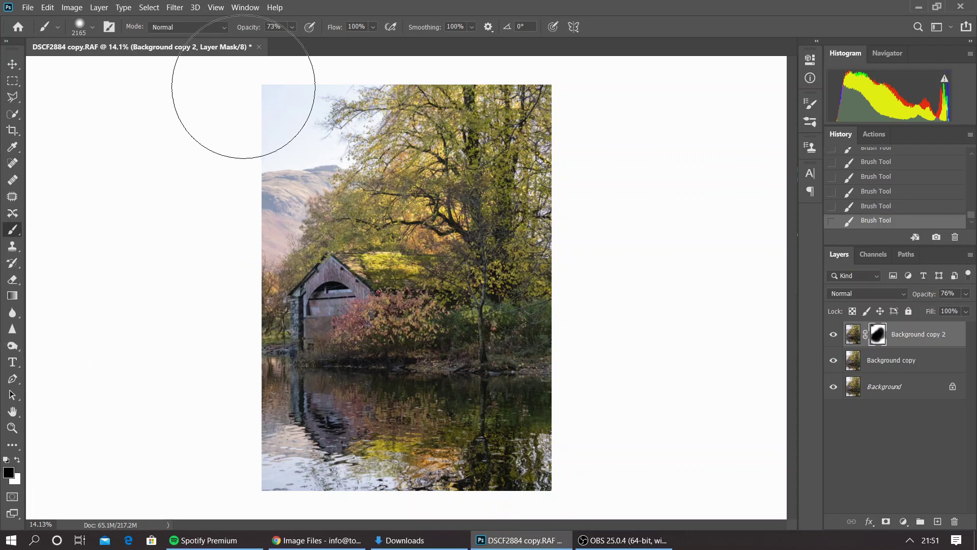
- Merge Background copy 2 down into Background copy and duplicate the merged layer
left_click(99, 8)
left_click(152, 439)
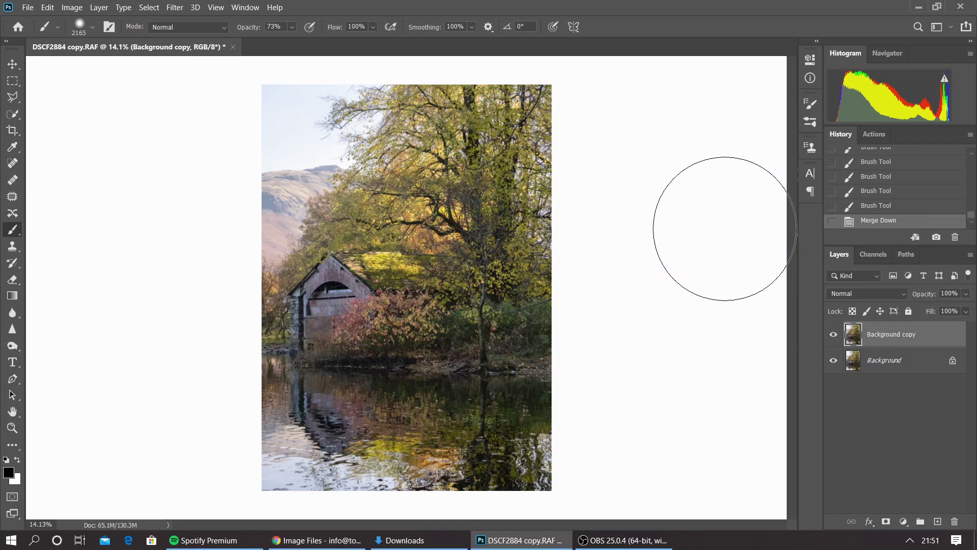
scroll(423, 339, "up", 1)
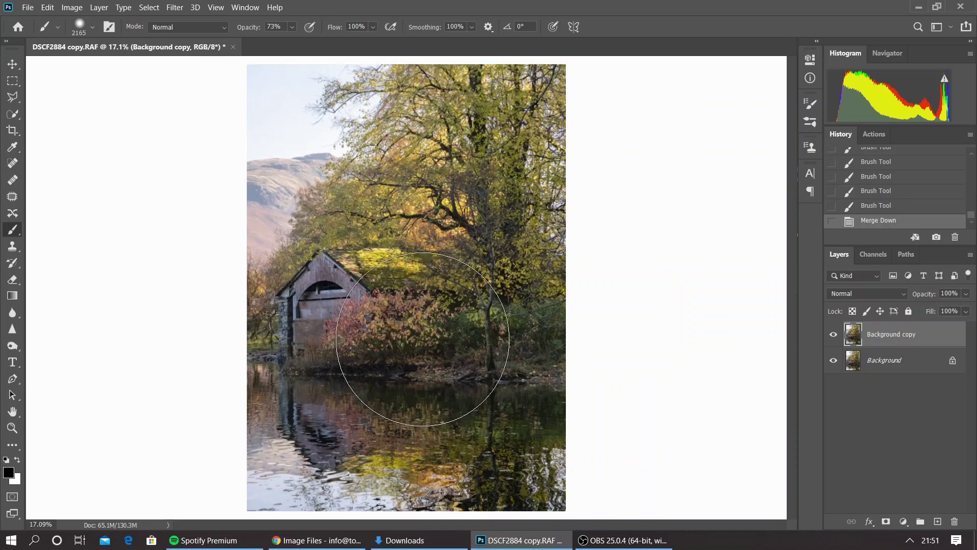
scroll(422, 339, "up", 3)
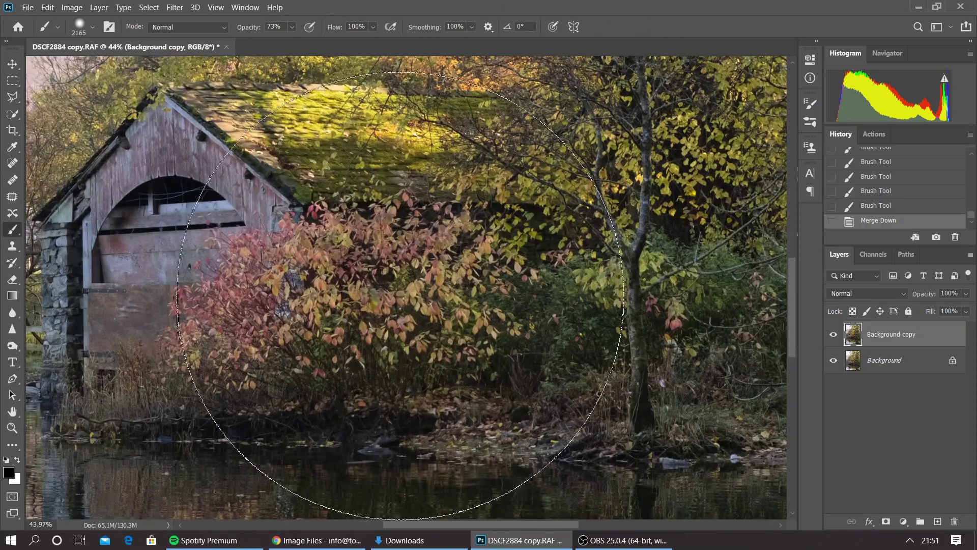
scroll(573, 331, "down", 3)
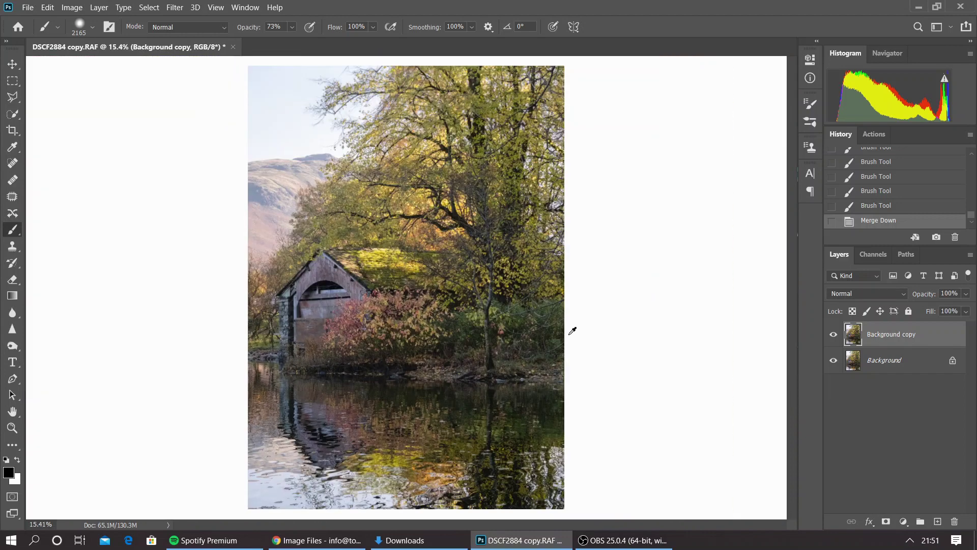
left_click_drag(879, 339, 938, 522)
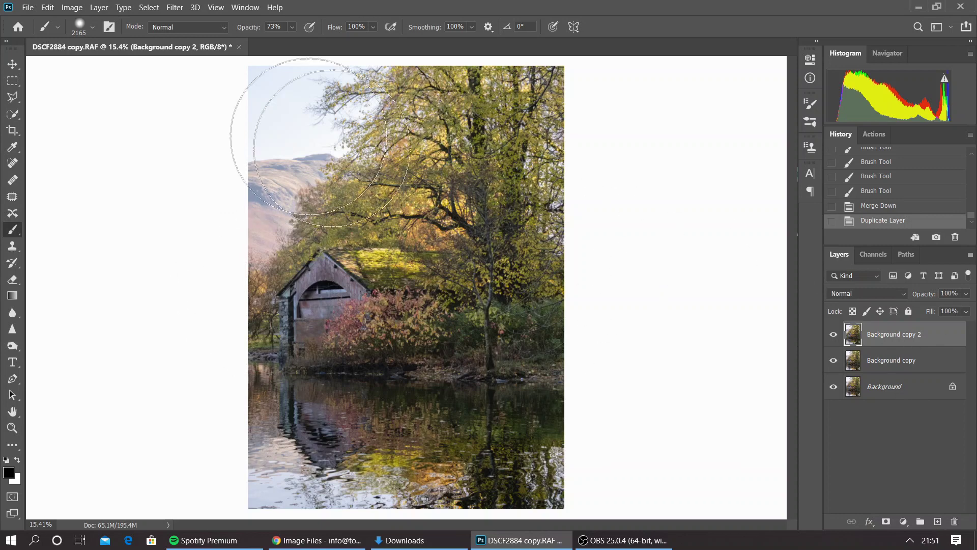
- Open the Camera Raw Filter on Background copy 2 and shape the RGB point curve with a highlight point at 203/217 and a shadow point at input 67
left_click(175, 7)
left_click(211, 79)
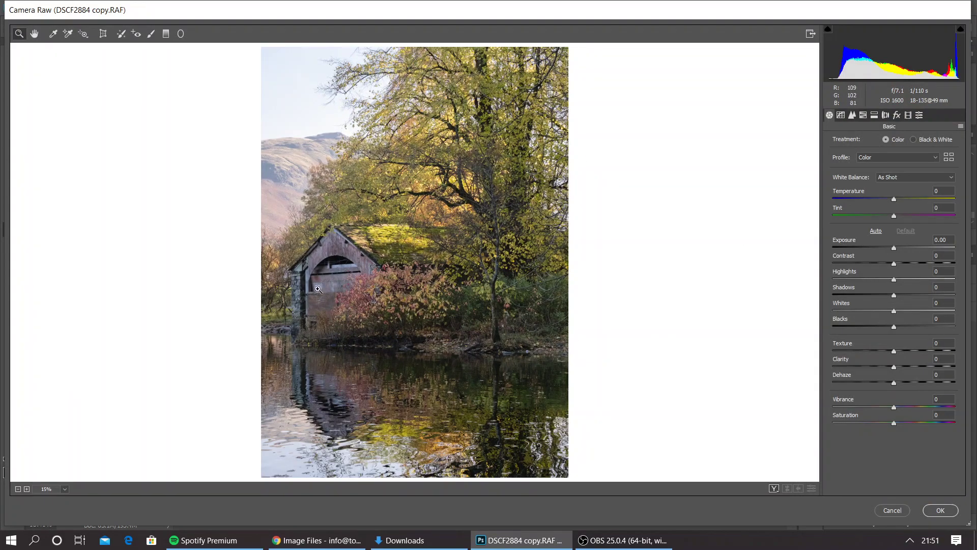
scroll(415, 282, "up", 2)
scroll(430, 380, "up", 3)
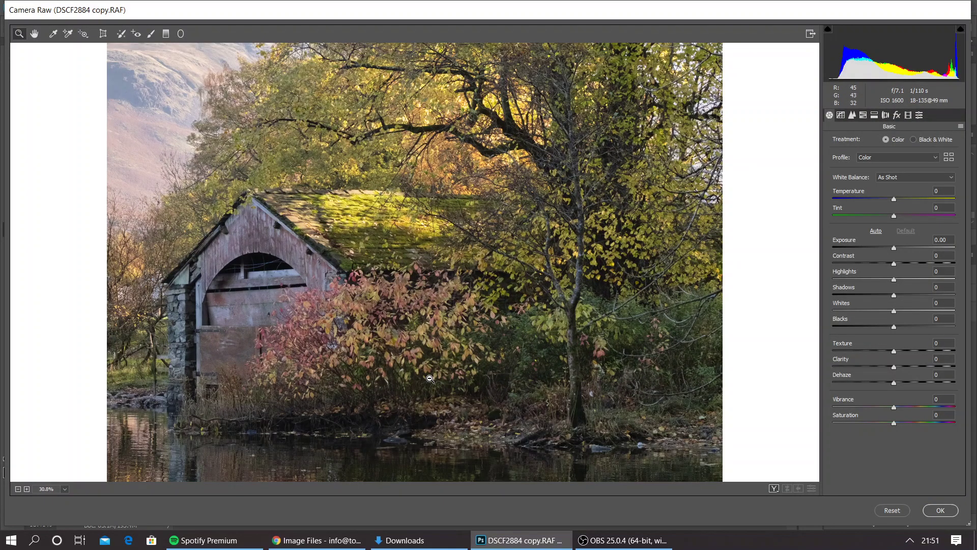
scroll(430, 379, "up", 4)
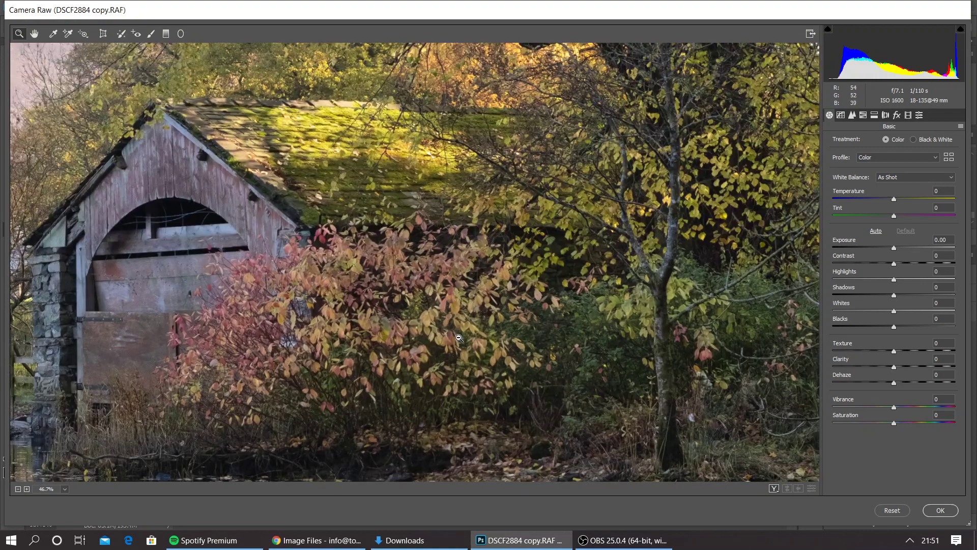
scroll(459, 338, "down", 1)
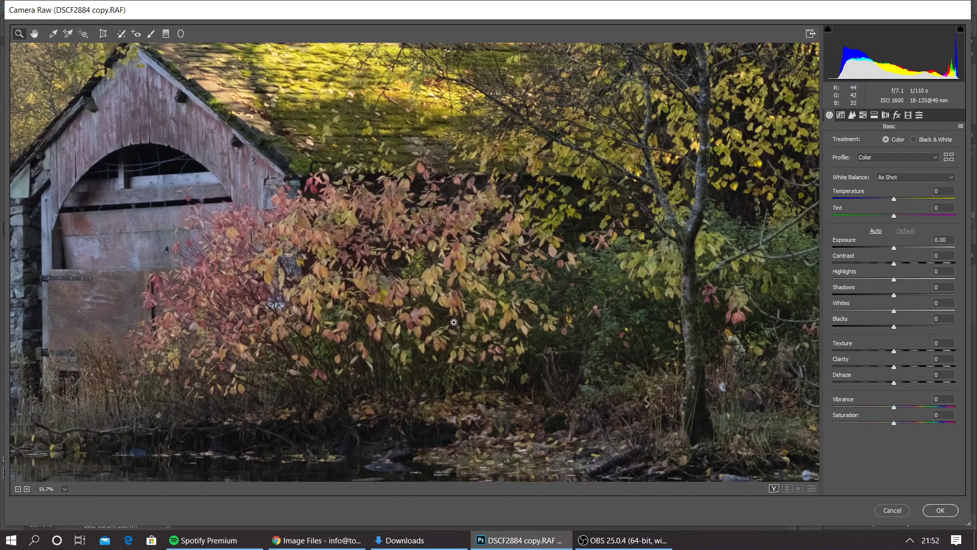
scroll(458, 328, "up", 1)
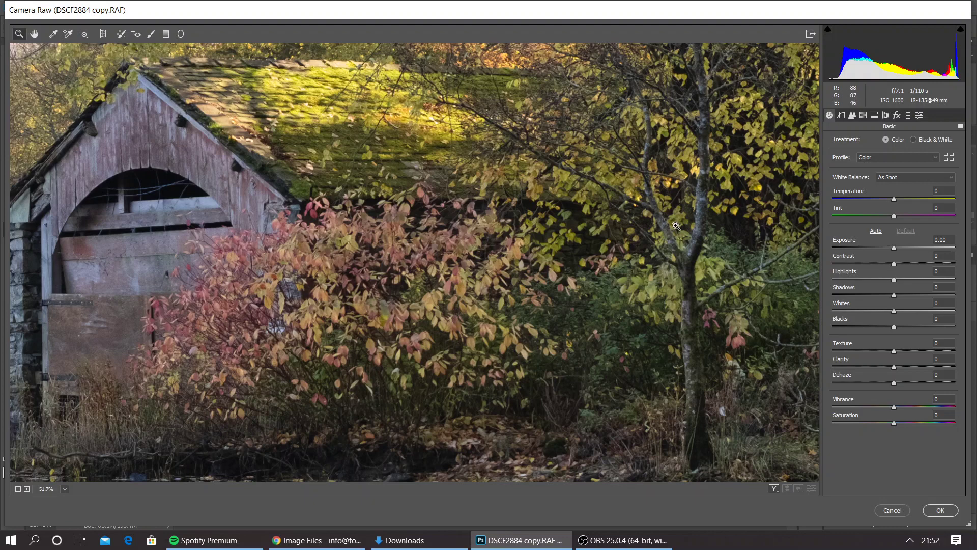
left_click(841, 116)
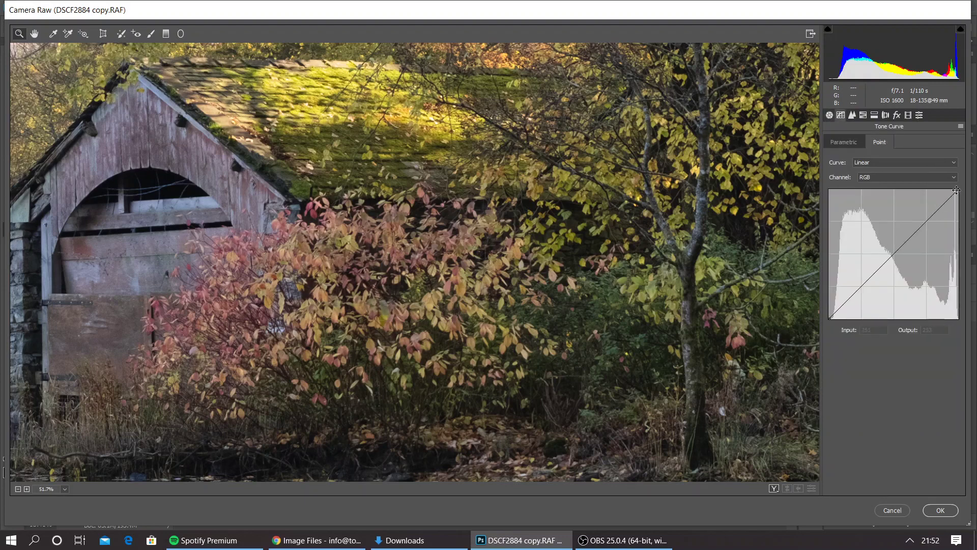
left_click_drag(936, 207, 933, 208)
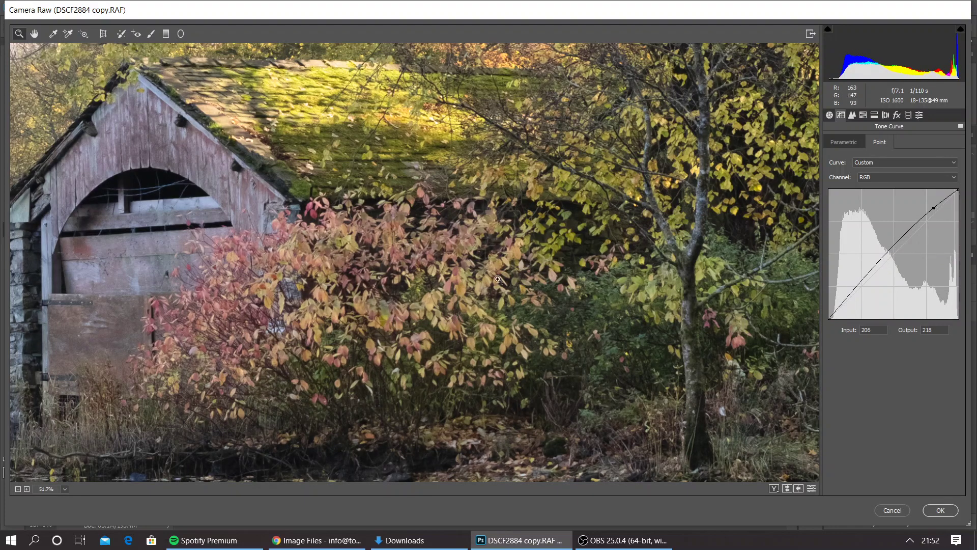
left_click(862, 283)
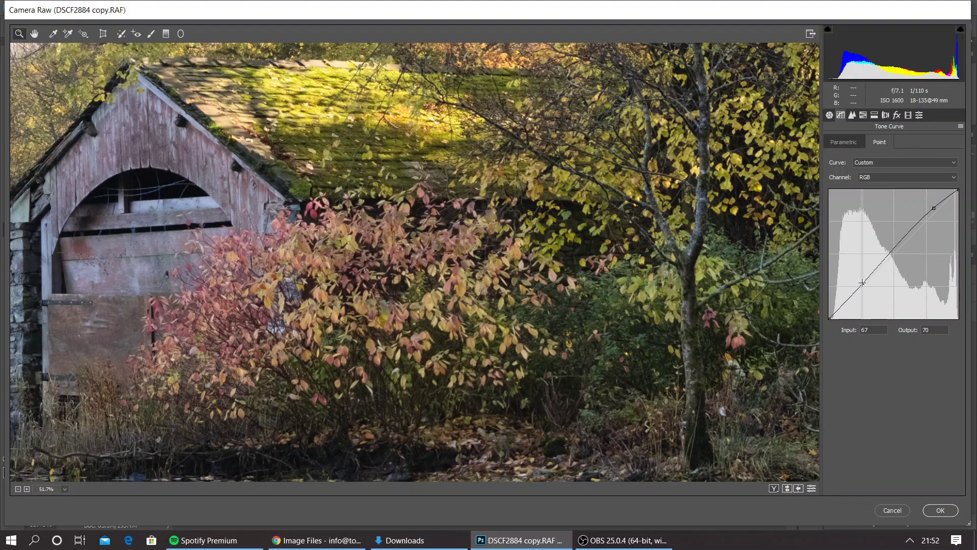
left_click_drag(862, 283, 861, 283)
left_click_drag(935, 209, 932, 209)
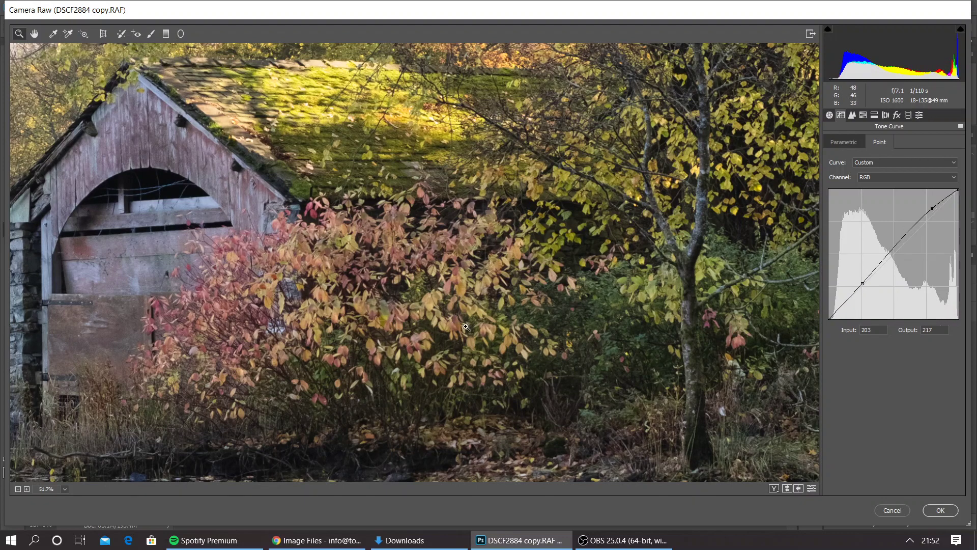
- Set Whites to +28 and Highlights to -33 in the basic adjustments and apply the Camera Raw Filter
left_click(829, 115)
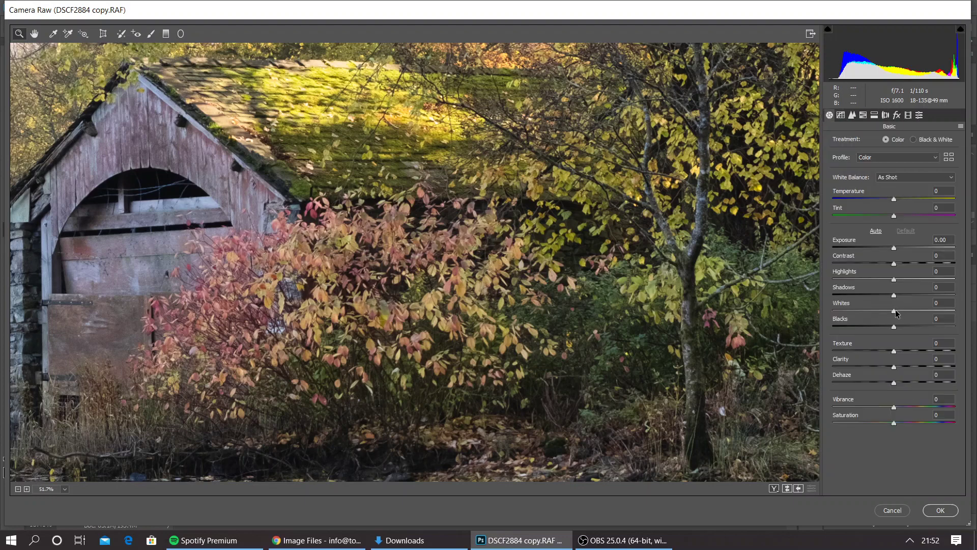
left_click_drag(897, 313, 915, 315)
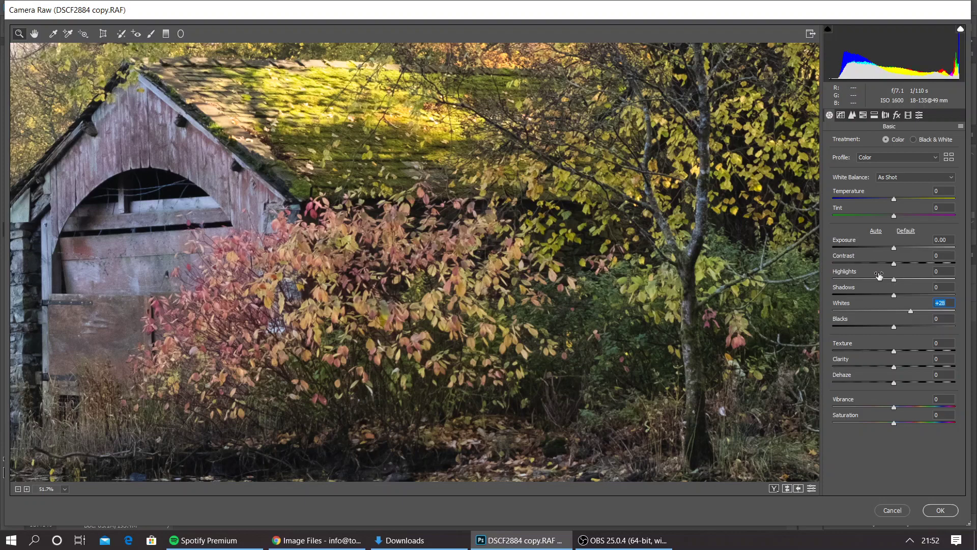
left_click_drag(893, 280, 874, 283)
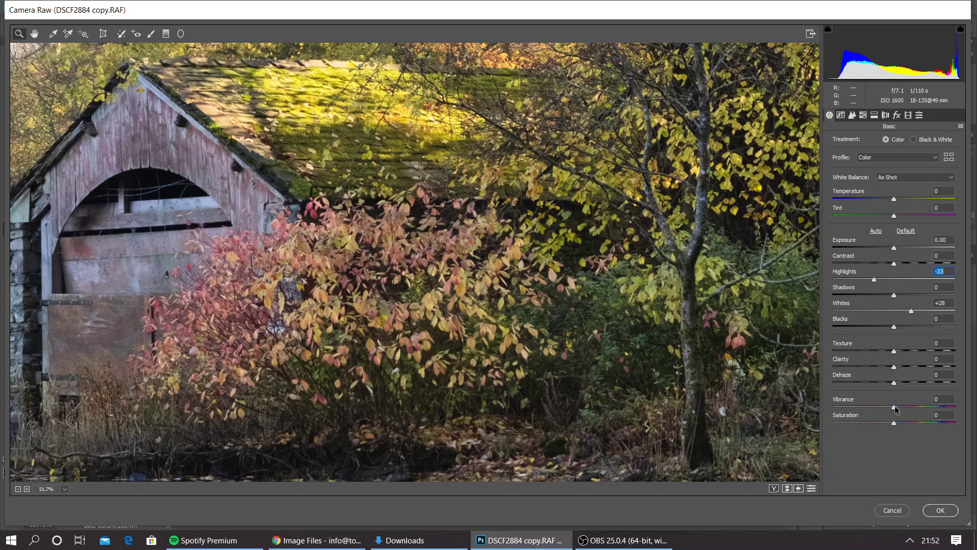
left_click(940, 510)
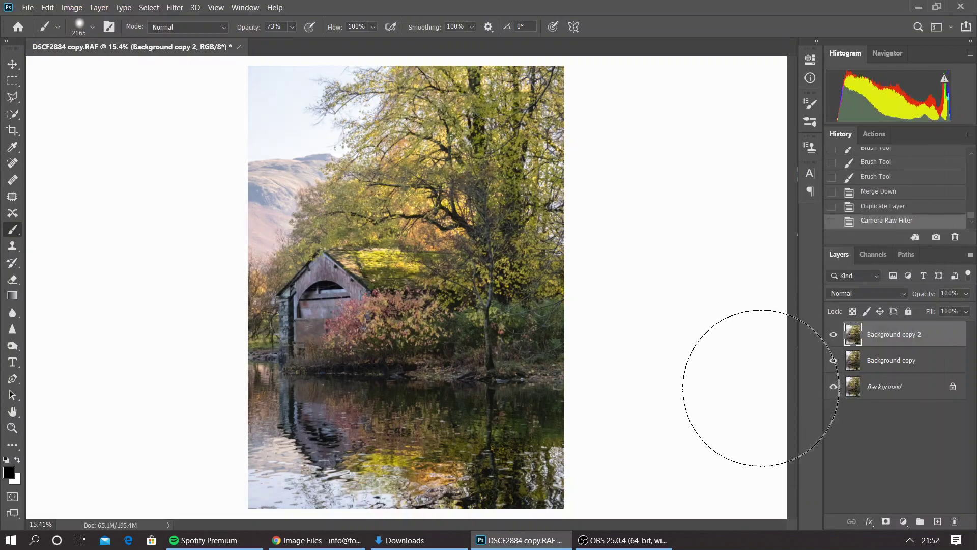
- Compare the photo with and without the brightened Background copy 2 layer by toggling its visibility
left_click(834, 335)
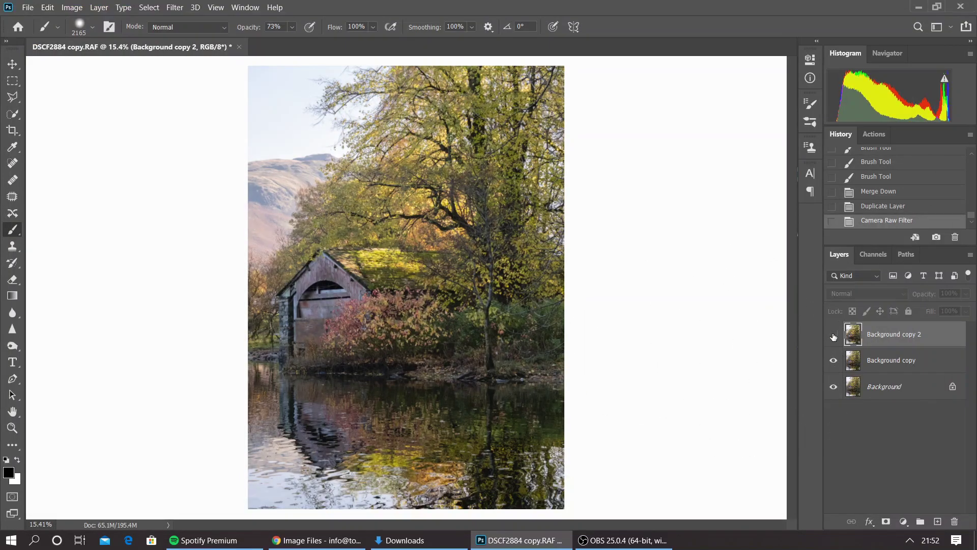
left_click(833, 335)
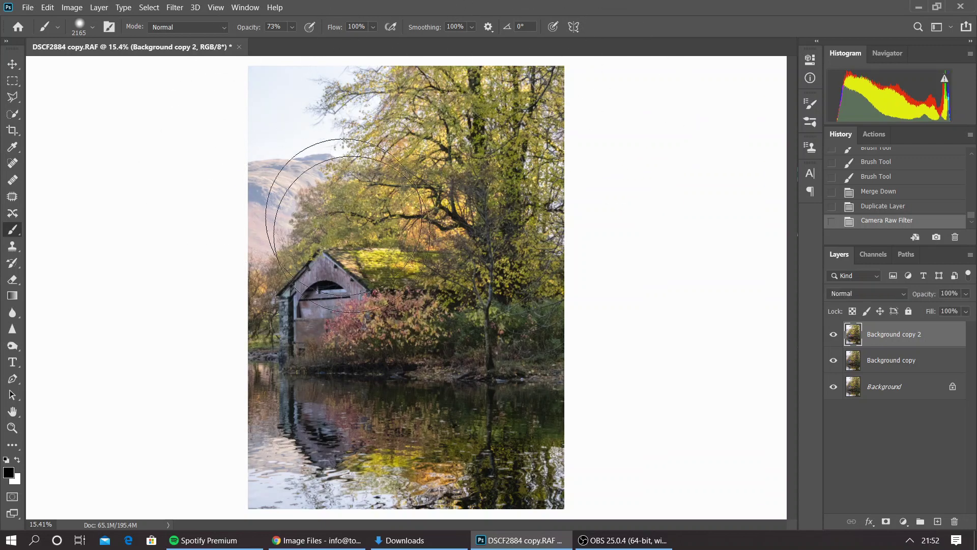
left_click(834, 335)
left_click(834, 335)
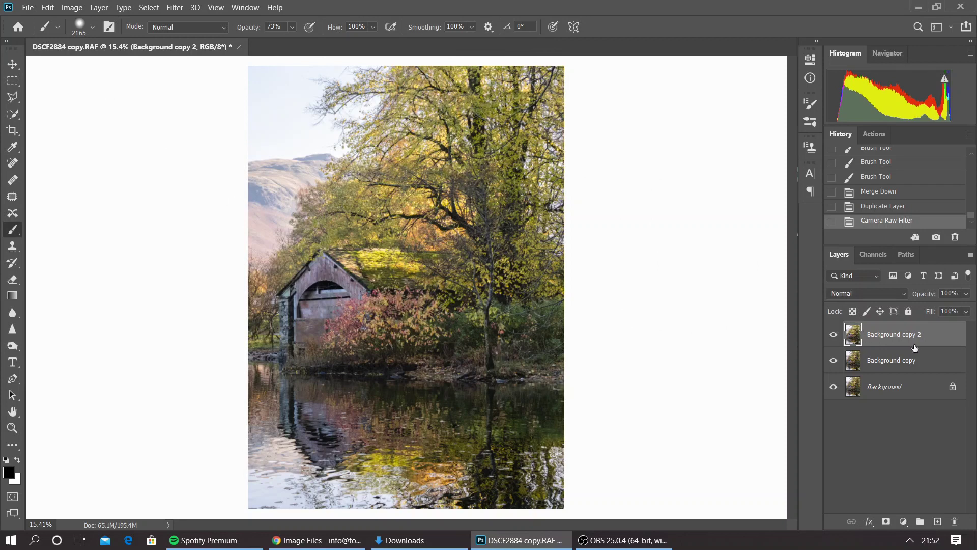
- Add a black layer mask to Background copy 2 and paint white over the boathouse, red bush and lower trees with the 2165 px brush
left_click(887, 521, "alt")
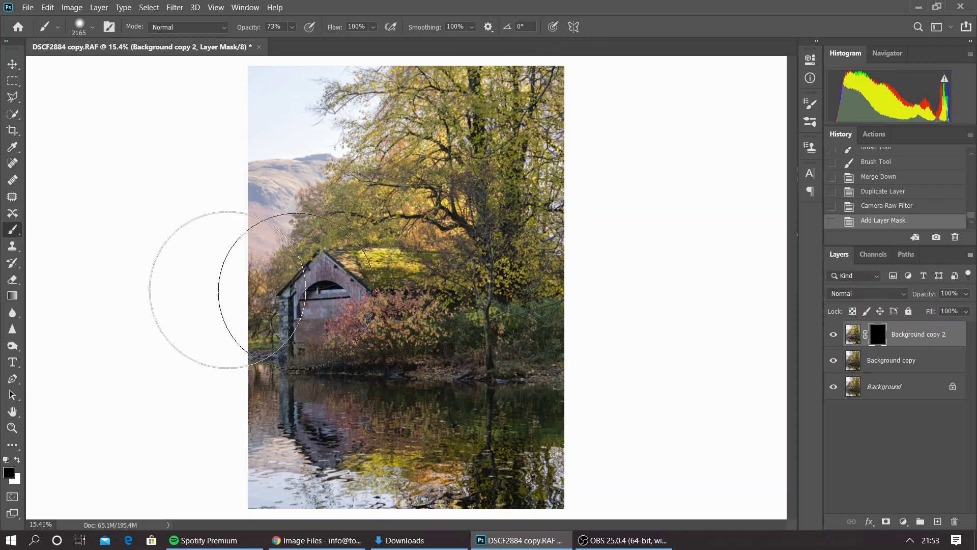
left_click(18, 459)
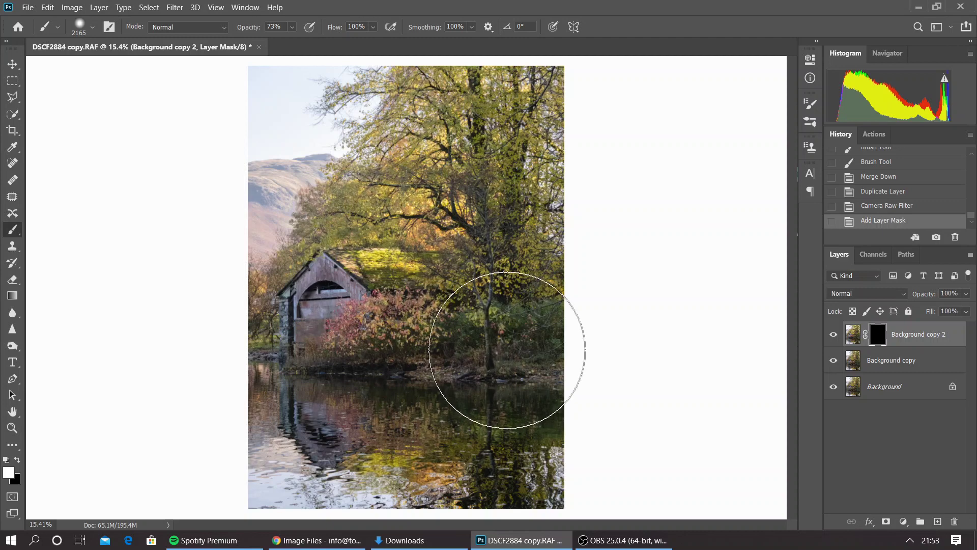
mouse_move(445, 282)
left_mouse_down()
mouse_move(440, 385)
mouse_move(467, 425)
mouse_move(469, 472)
mouse_move(473, 358)
mouse_move(504, 323)
mouse_move(372, 360)
mouse_move(327, 315)
mouse_move(421, 240)
mouse_move(455, 239)
mouse_move(463, 384)
mouse_move(378, 329)
left_mouse_up()
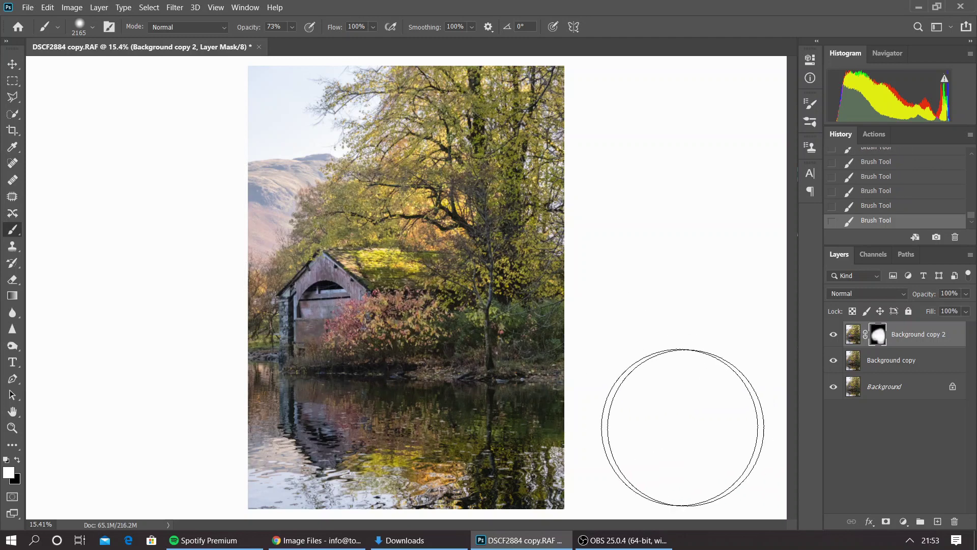
- Paint black on the Background copy 2 mask over the boathouse's mossy roof with a 322 px brush at 42% opacity
left_click(16, 461)
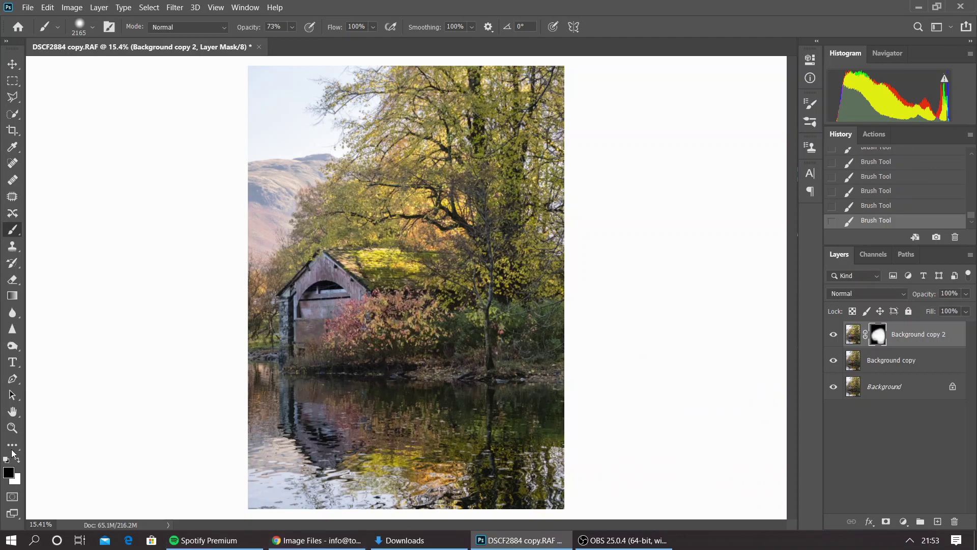
left_click(93, 27)
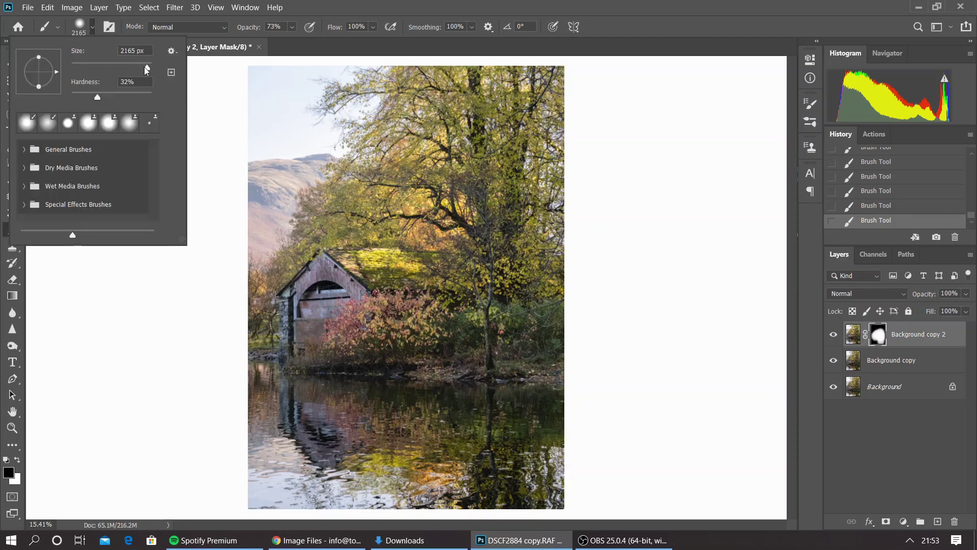
mouse_move(146, 70)
left_mouse_down()
mouse_move(110, 89)
mouse_move(60, 93)
left_mouse_up()
left_click(292, 27)
left_click(285, 41)
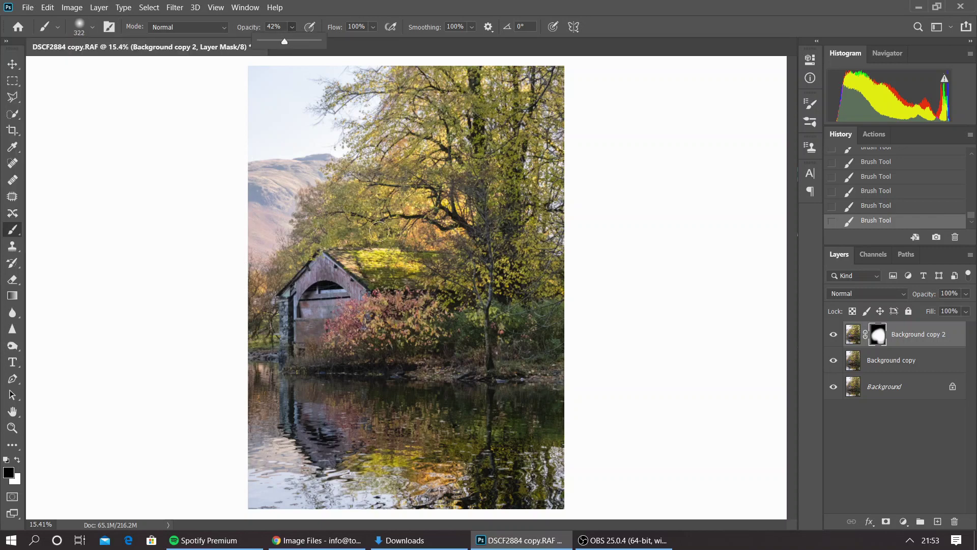
left_click(371, 254)
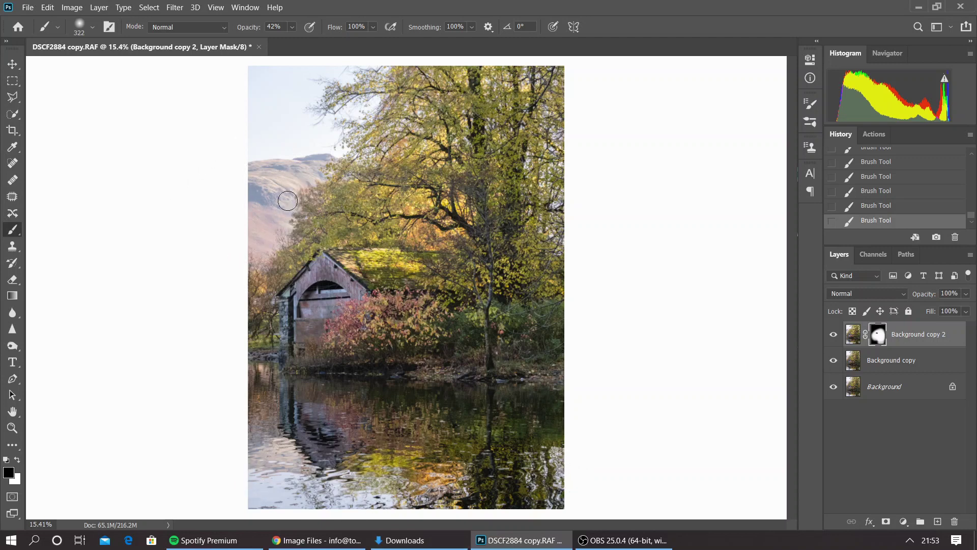
- Compare the photo with and without the masked Background copy 2 layer by toggling its visibility
left_click(832, 336)
left_click(833, 336)
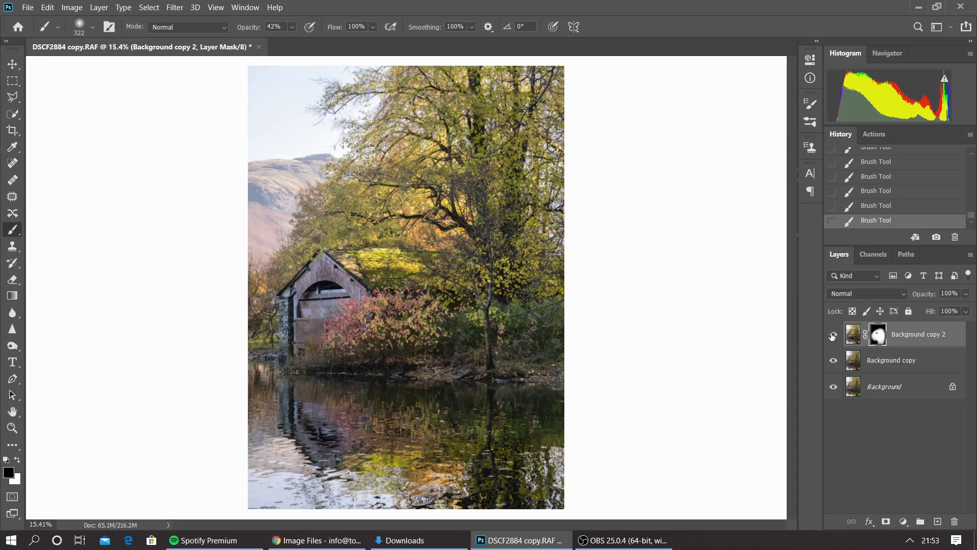
left_click(833, 336)
left_click(832, 336)
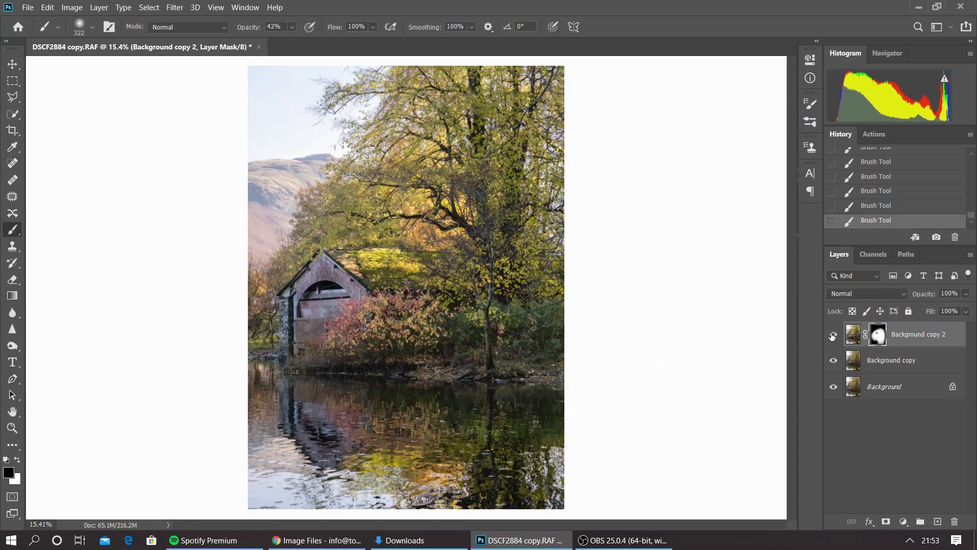
- Set the mask brush to 1811 px with 0% hardness and 18% opacity
left_click(80, 30)
left_click_drag(140, 70, 147, 69)
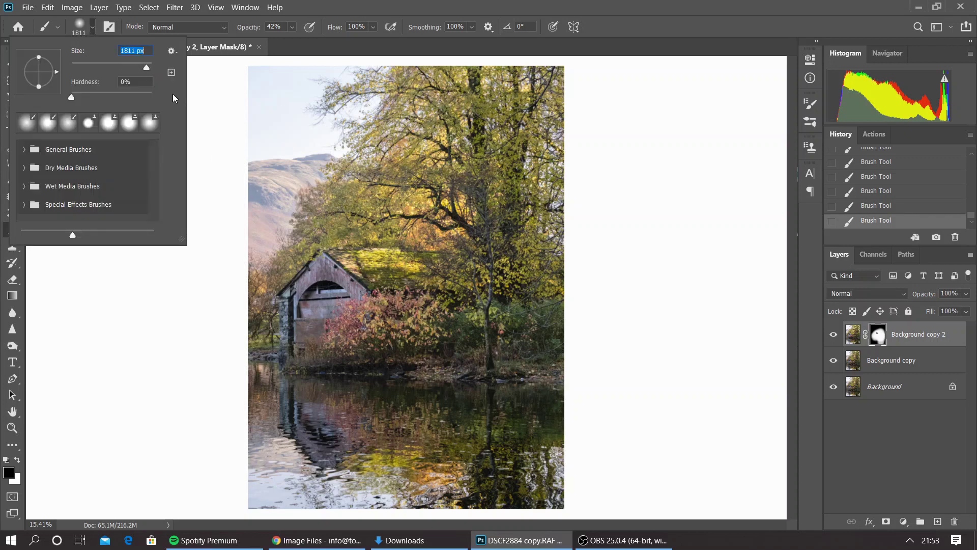
left_click(291, 26)
left_click(285, 40)
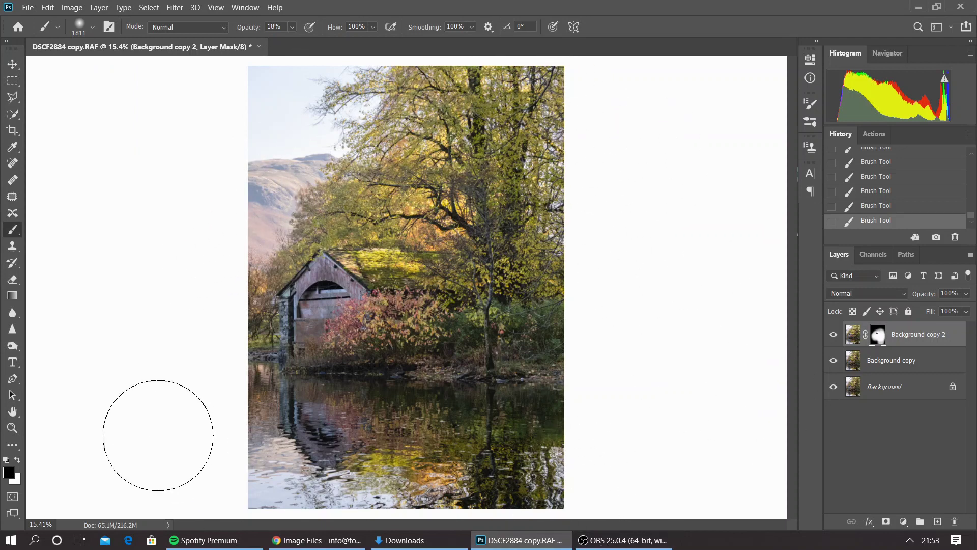
- Check the effect of Background copy 2 by toggling its visibility and merge it down into Background copy
left_click(832, 334)
left_click(833, 335)
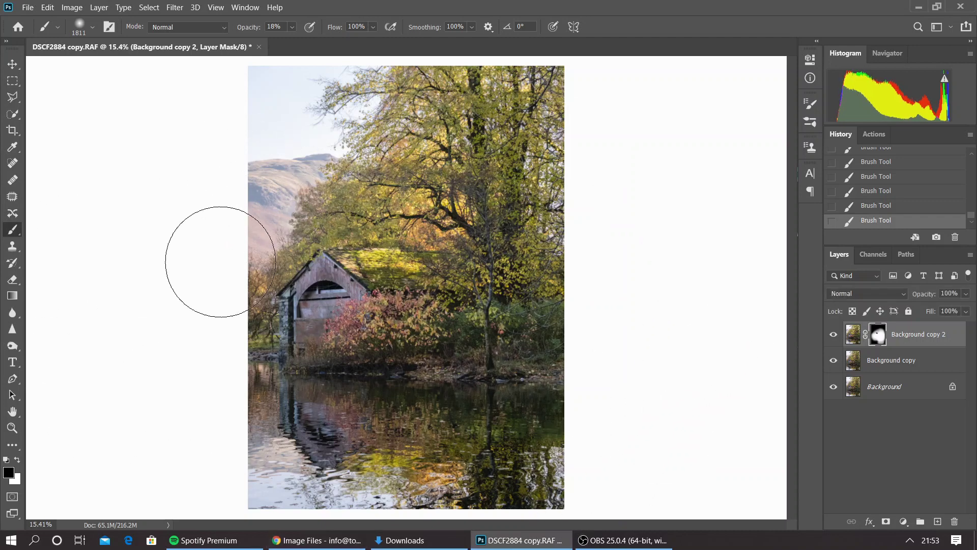
left_click(97, 7)
left_click(155, 439)
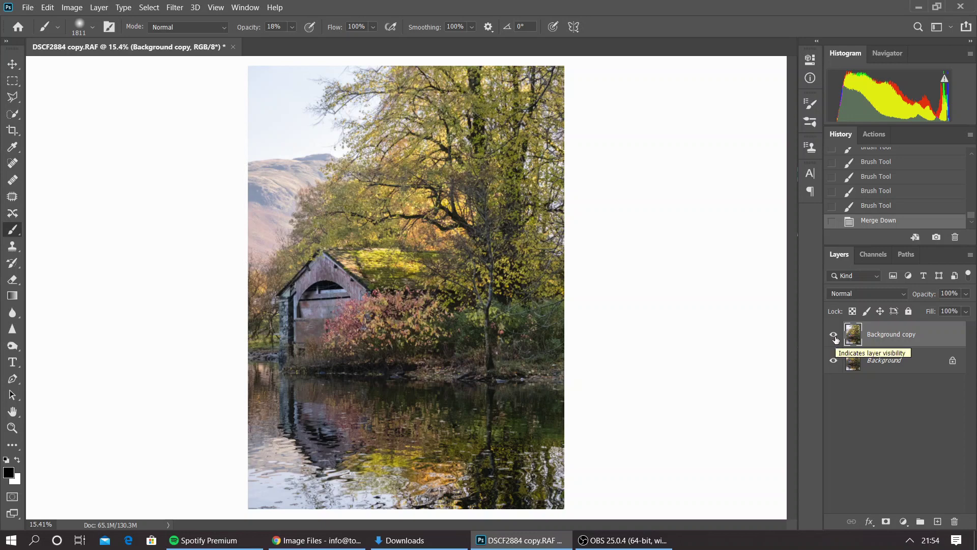
- Compare the merged Background copy with the original Background by toggling the upper layer's visibility
left_click(833, 336)
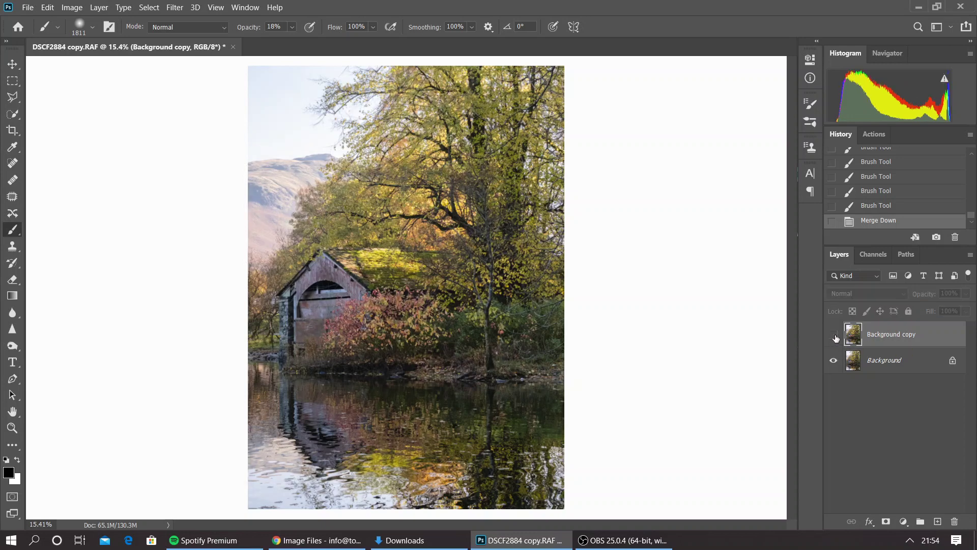
left_click(835, 337)
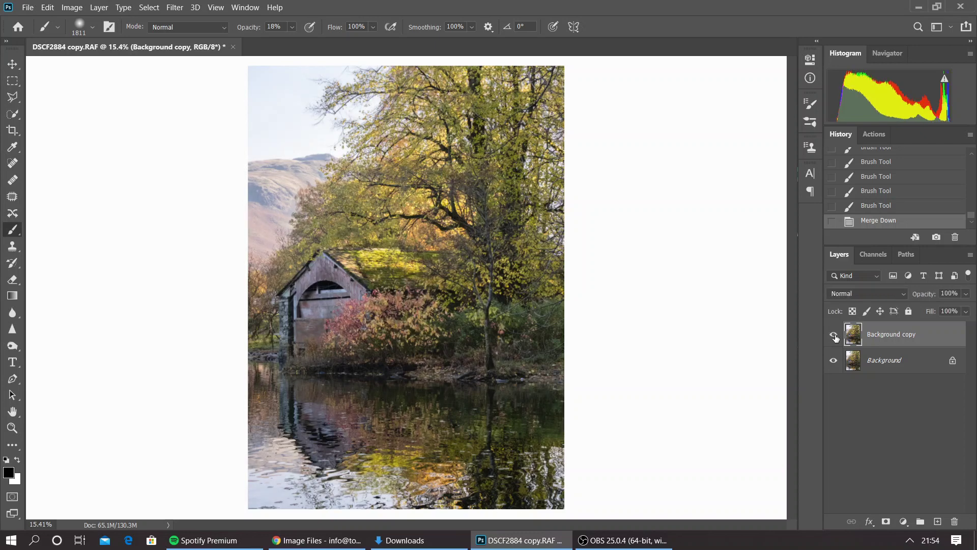
left_click(835, 337)
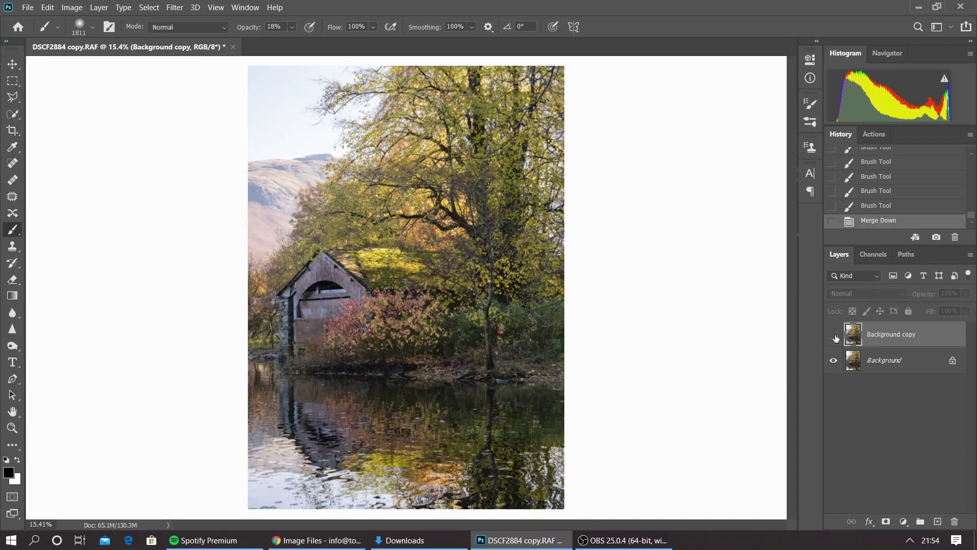
left_click(835, 337)
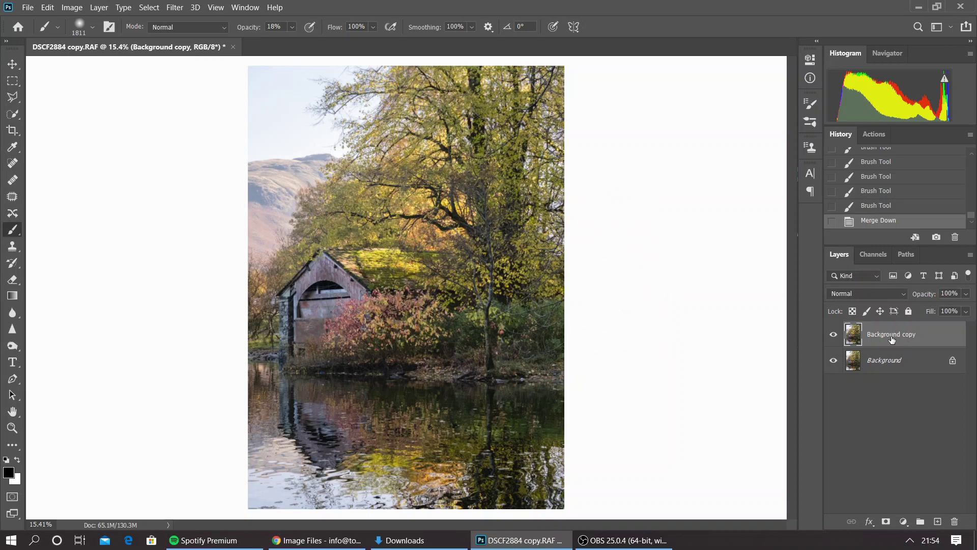
- Duplicate the Background copy layer and open the Camera Raw Filter on the duplicate
left_click_drag(892, 339, 937, 521)
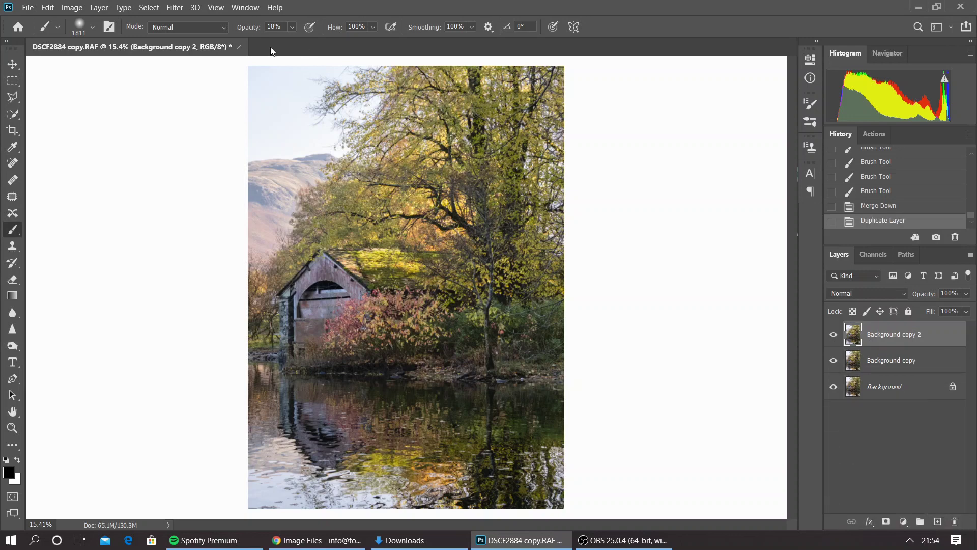
left_click(180, 8)
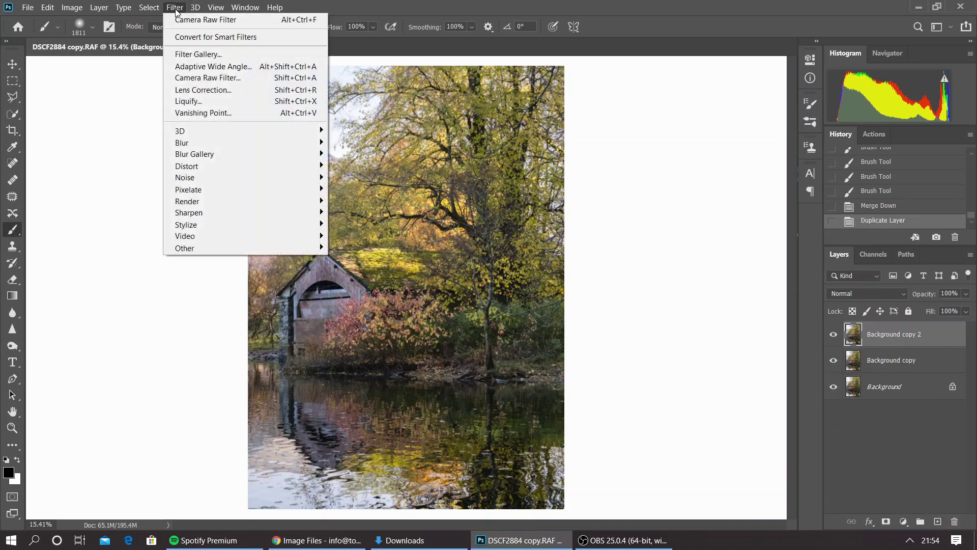
left_click(220, 75)
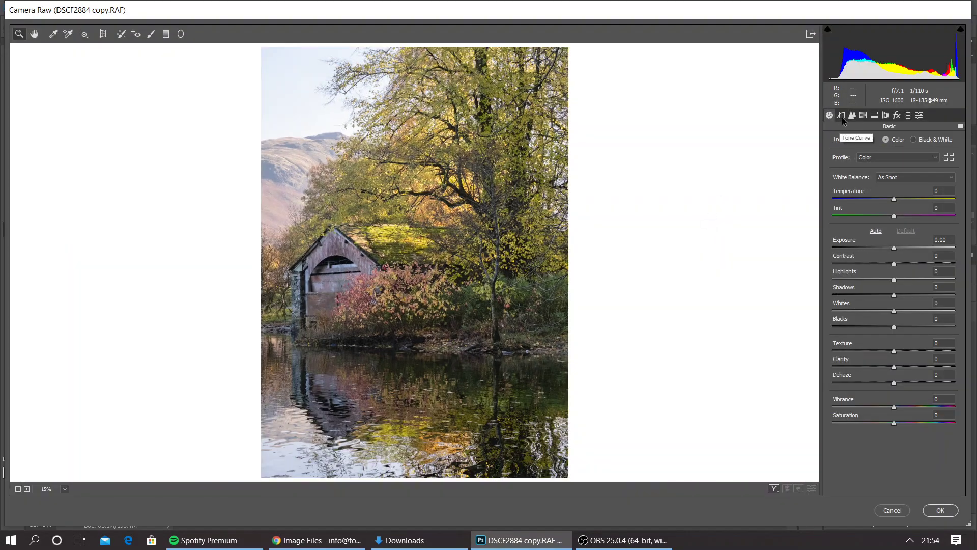
- Split-tone the shadows with hue 348 and saturation 13
left_click(875, 116)
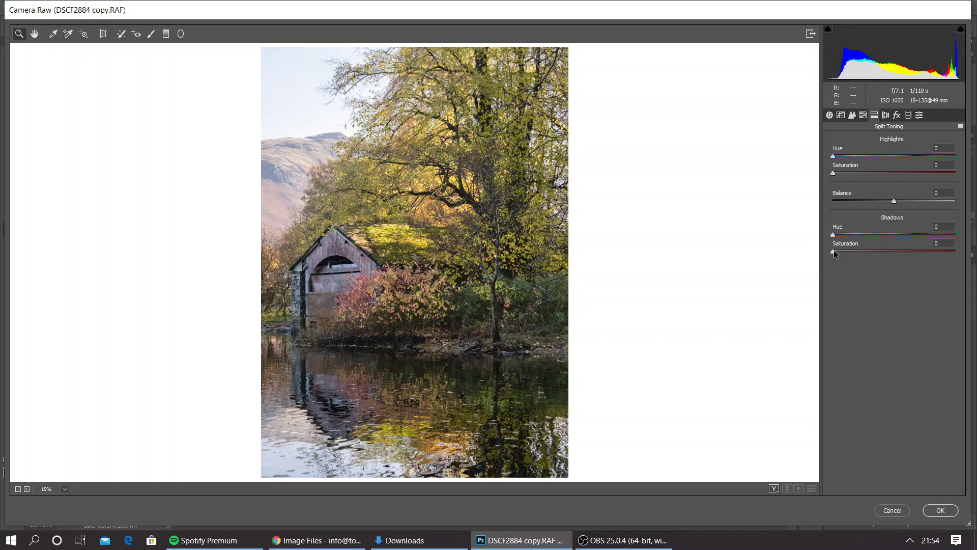
left_click_drag(833, 252, 857, 256)
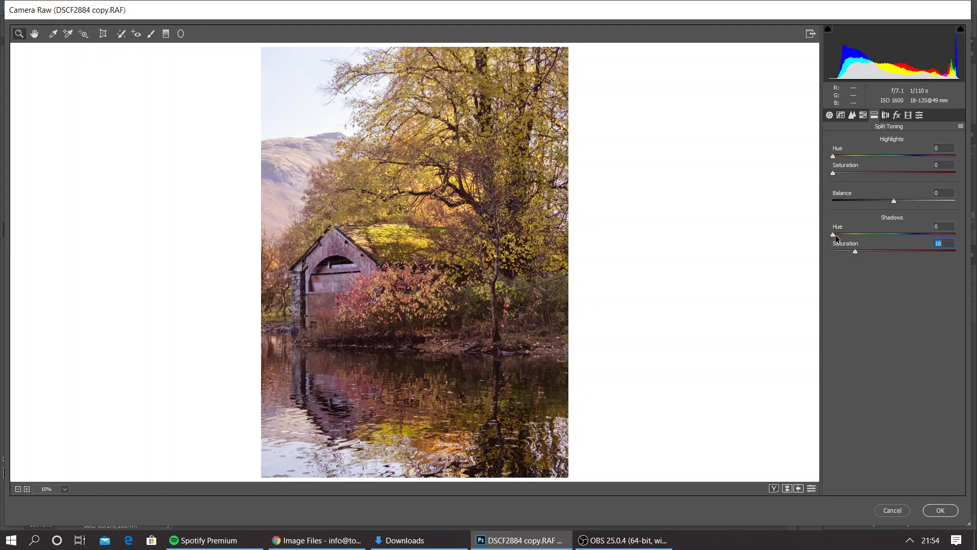
left_click_drag(834, 235, 952, 237)
left_click_drag(855, 253, 849, 251)
- Split-tone the highlights with hue 189 and saturation 10, and slightly raise the shadow saturation and lower the balance
left_click_drag(836, 174, 844, 175)
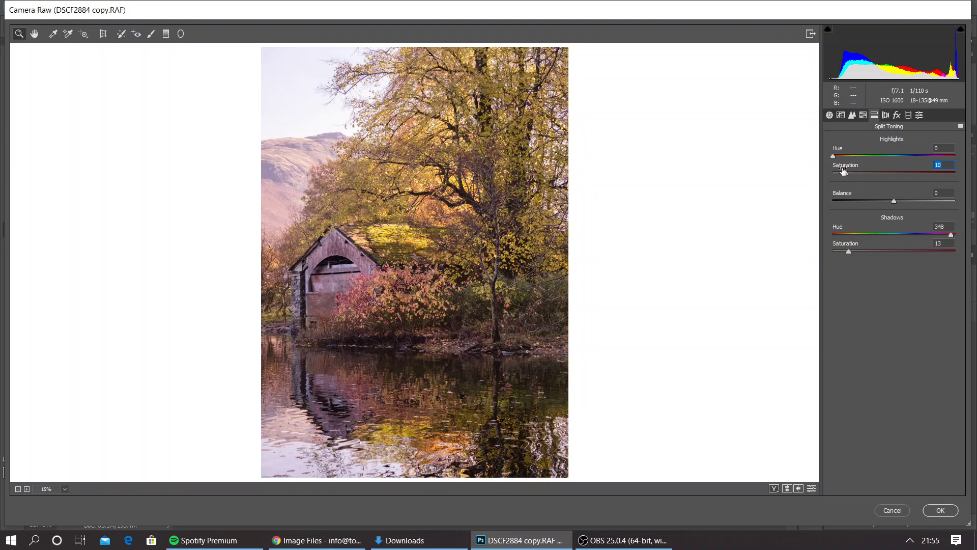
left_click_drag(835, 158, 900, 175)
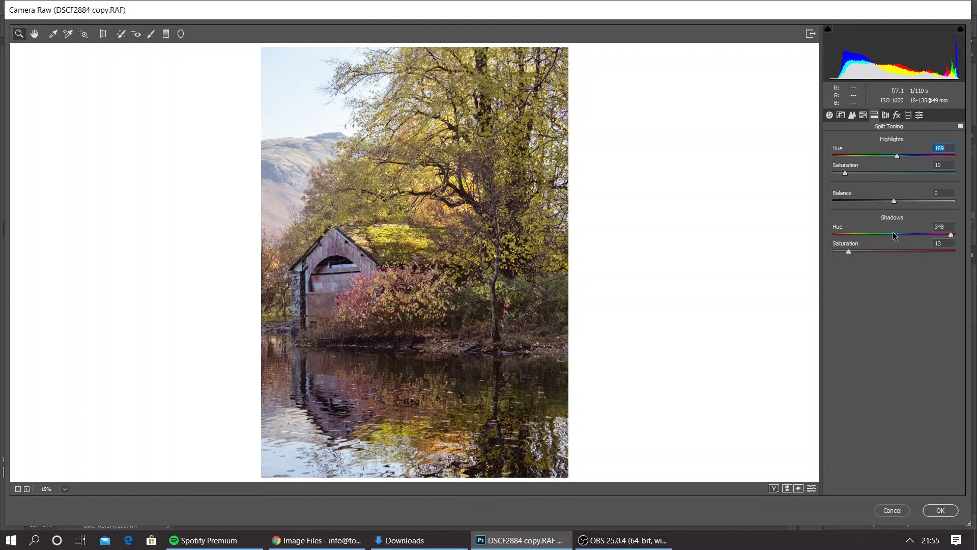
left_click_drag(849, 253, 853, 253)
mouse_move(895, 202)
left_mouse_down()
mouse_move(878, 203)
mouse_move(932, 221)
mouse_move(888, 223)
mouse_move(877, 351)
mouse_move(884, 188)
mouse_move(889, 203)
left_mouse_up()
- Set Vibrance to +18, slightly reduce the Yellows saturation in the HSL adjustments and apply the Camera Raw Filter
left_click(829, 116)
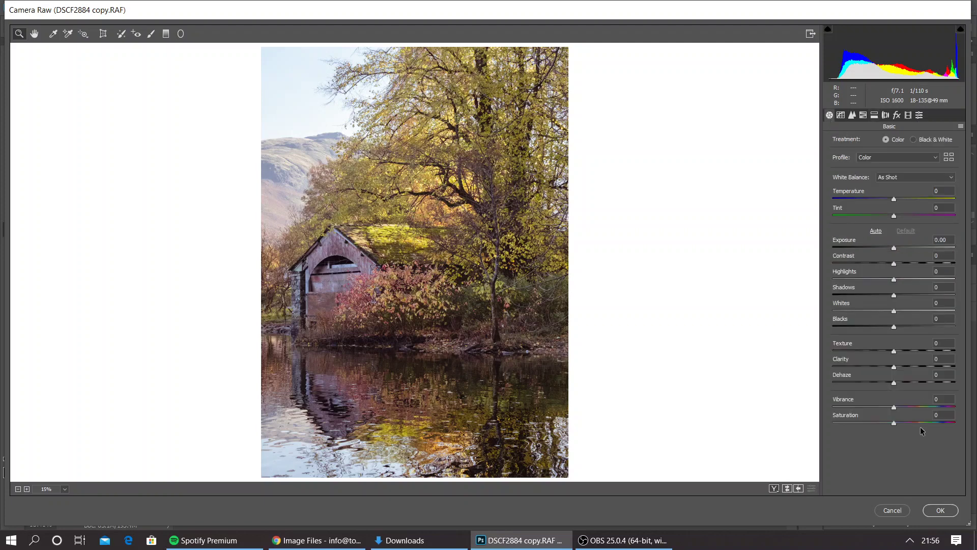
left_click_drag(894, 408, 906, 409)
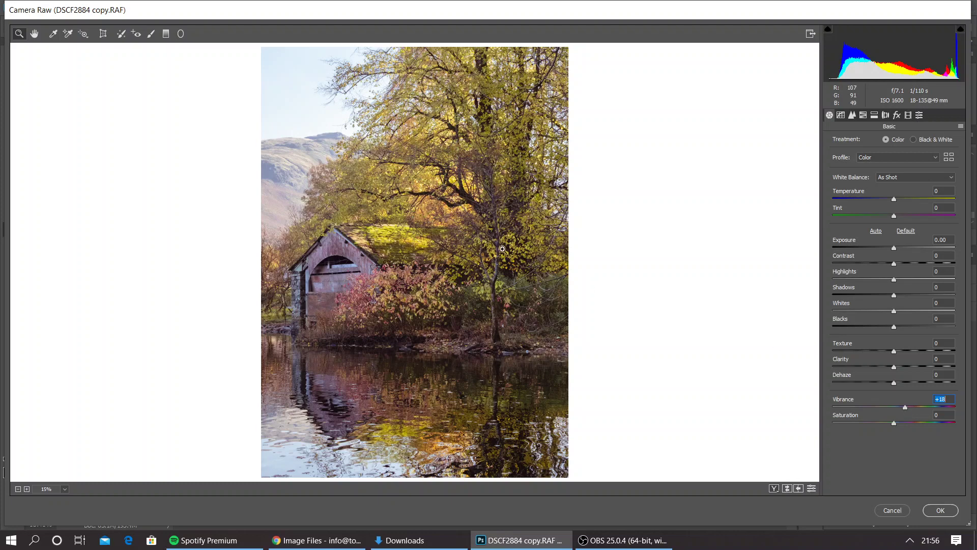
left_click(864, 115)
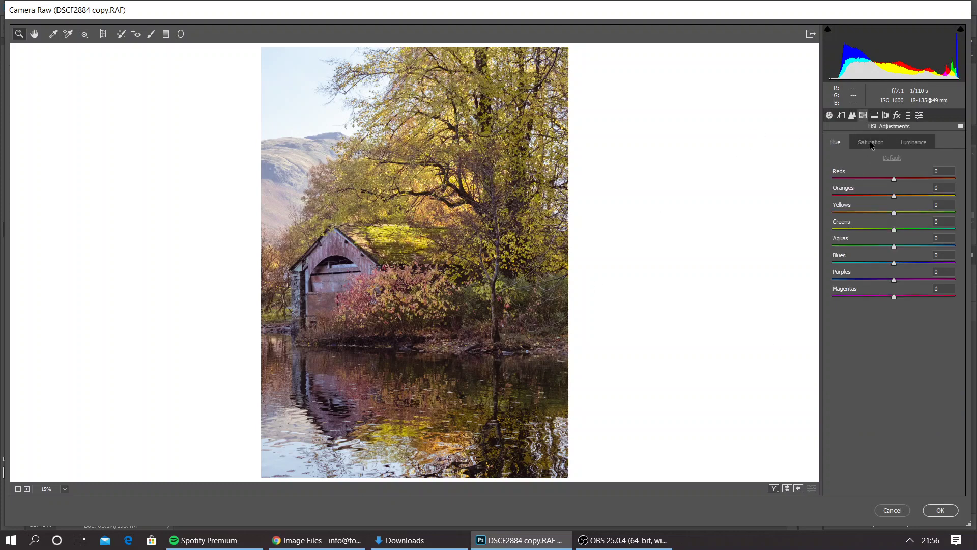
left_click(869, 142)
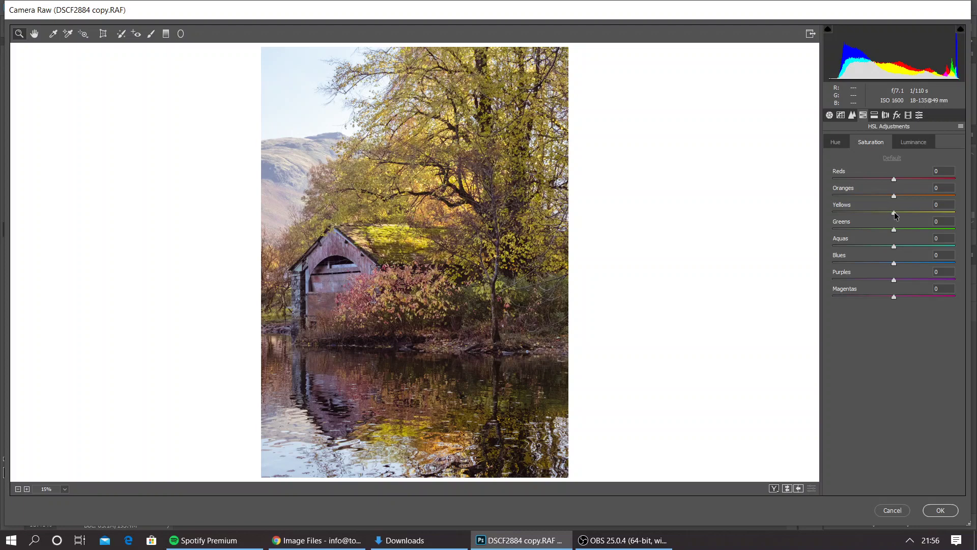
left_click_drag(894, 214, 887, 232)
left_click(940, 509)
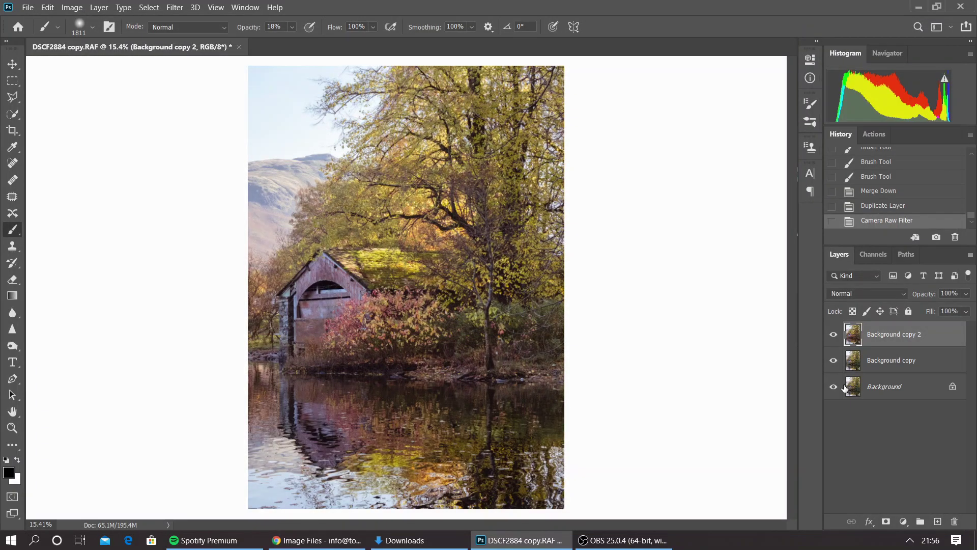
- Compare the photo with and without the split-toned Background copy 2 layer by toggling its visibility
left_click(834, 334)
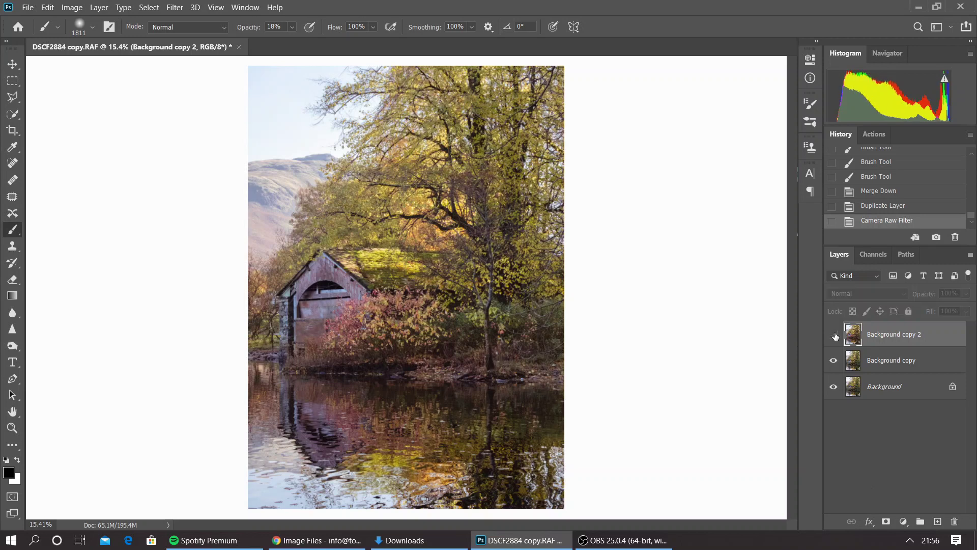
left_click(835, 334)
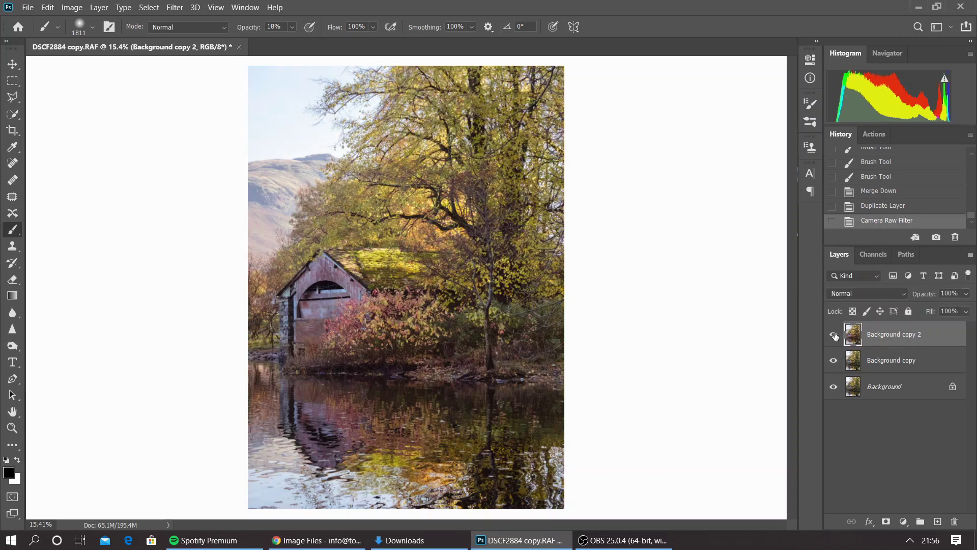
left_click(834, 334)
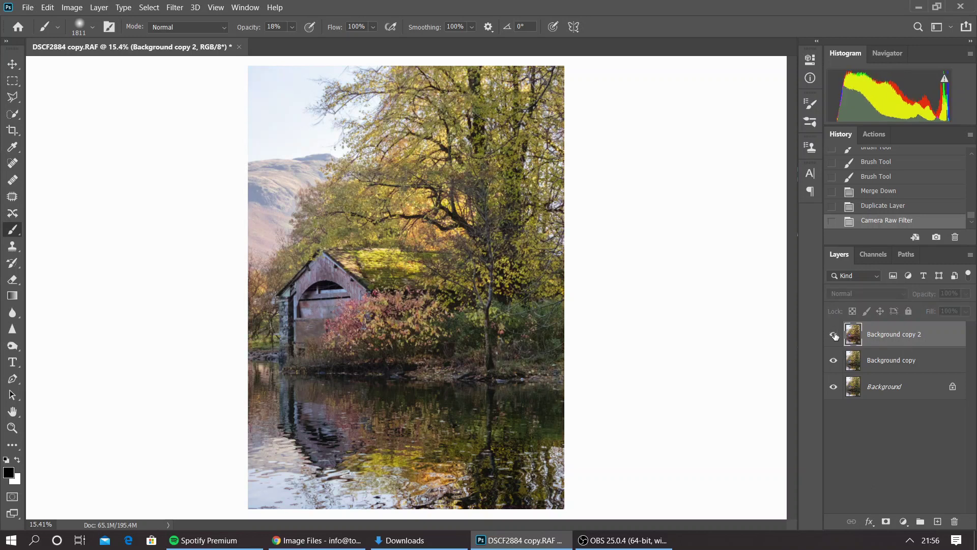
left_click(834, 334)
left_click(835, 335)
left_click(834, 335)
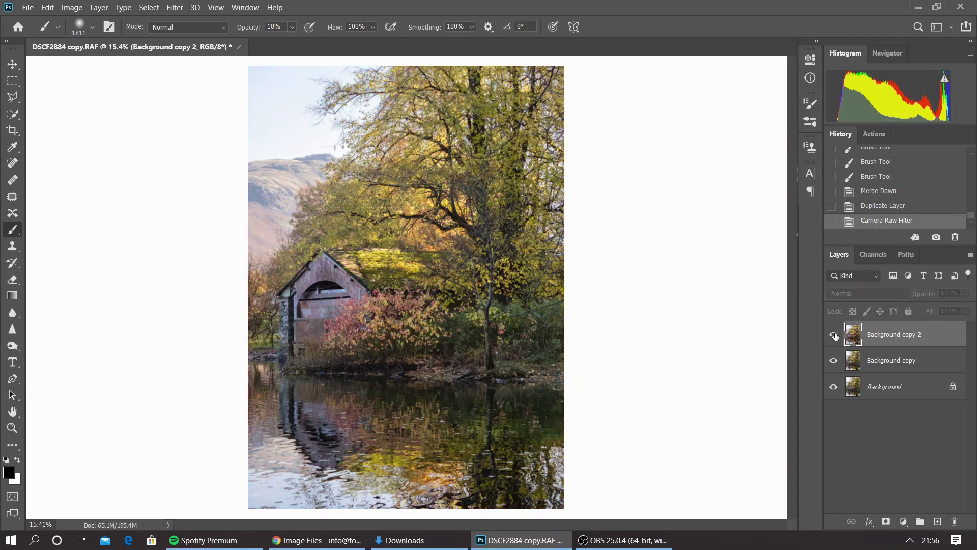